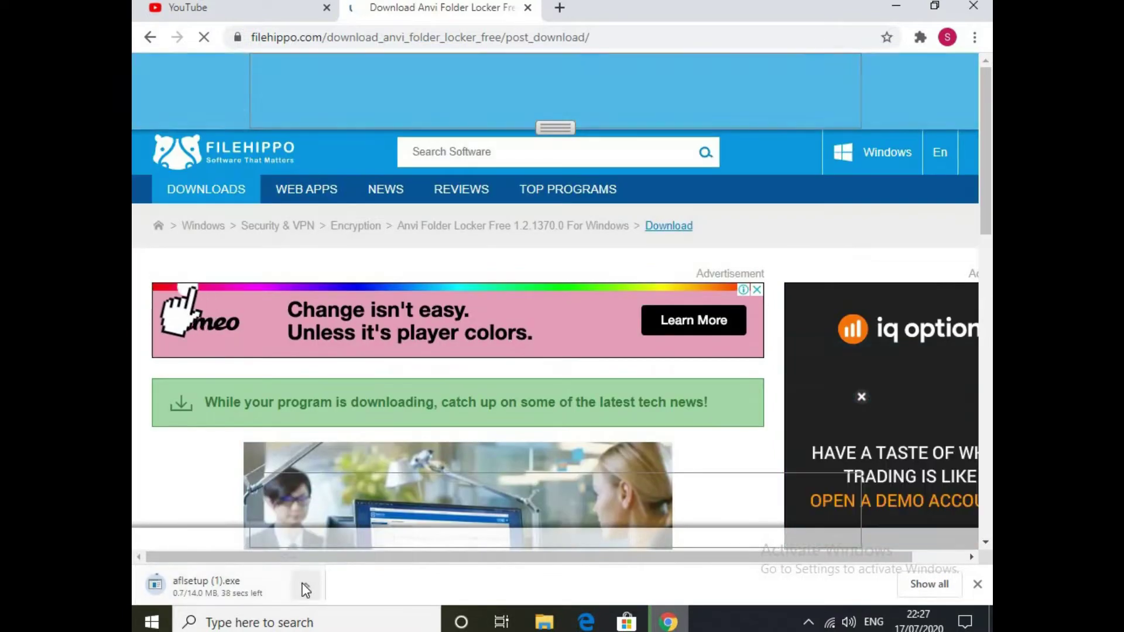
Pause the Anvi Folder Locker installer download in Chrome and open the Downloads folder.
{"action": "left_click", "coordinate": [305, 585]}
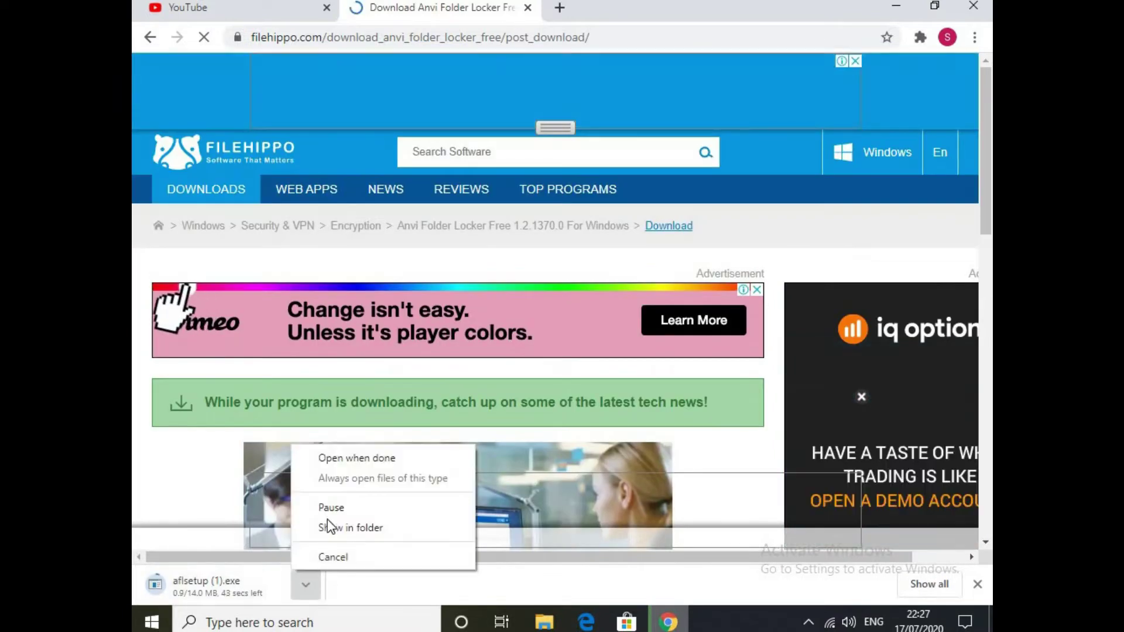
{"action": "left_click", "coordinate": [335, 510]}
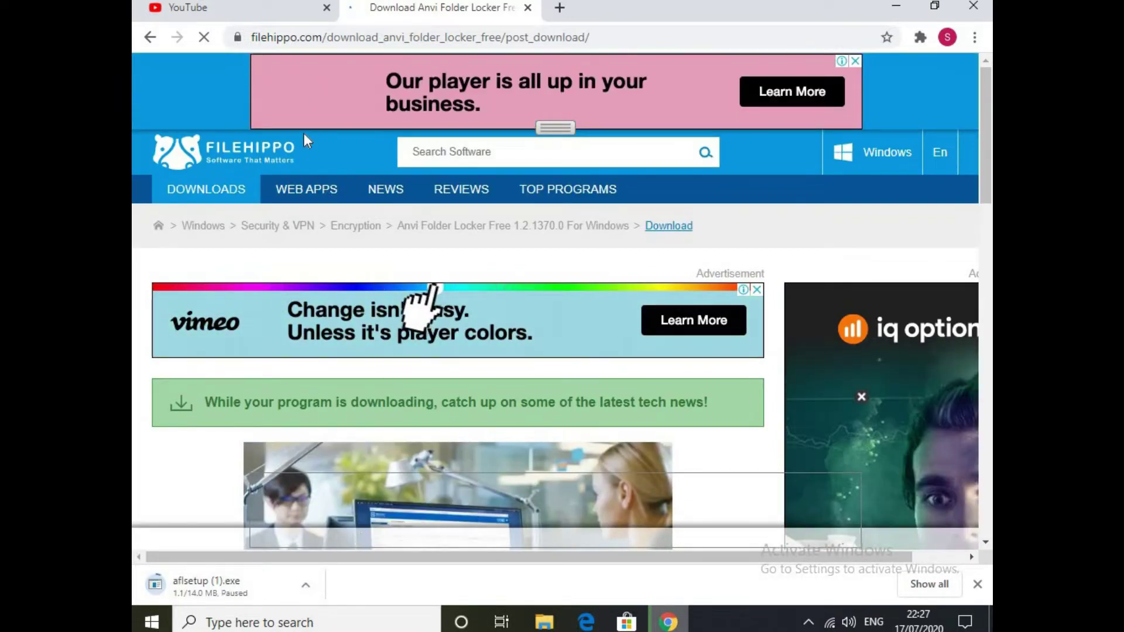
{"action": "left_click", "coordinate": [543, 623]}
Run the aflsetup installer and advance to the install-location page.
{"action": "right_click", "coordinate": [351, 134]}
{"action": "left_click", "coordinate": [401, 145]}
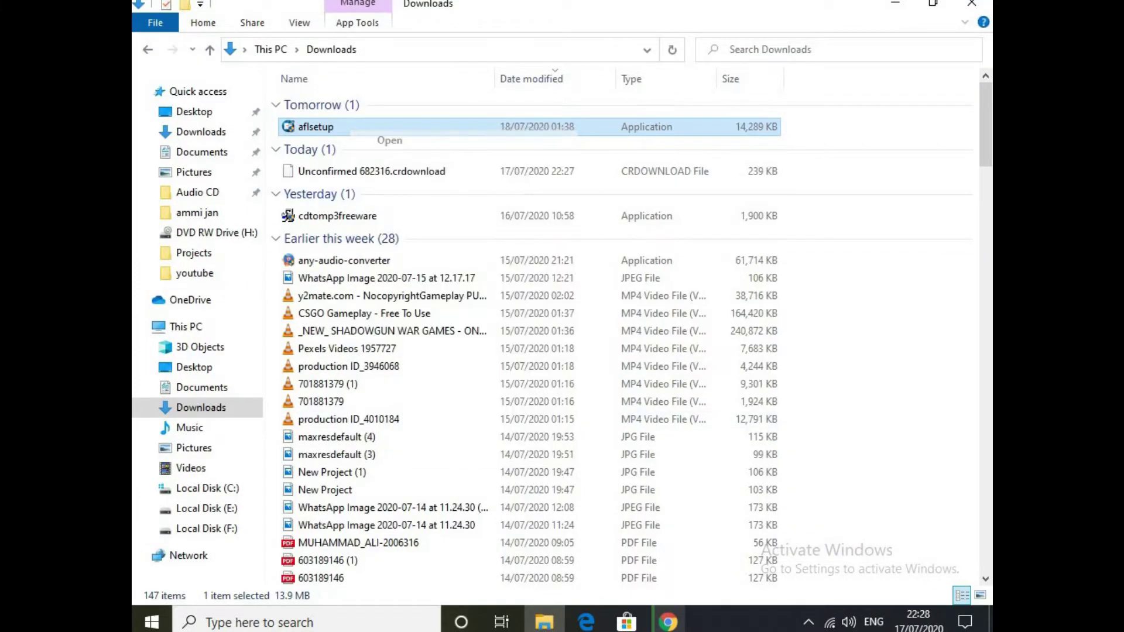
{"action": "left_click", "coordinate": [677, 441]}
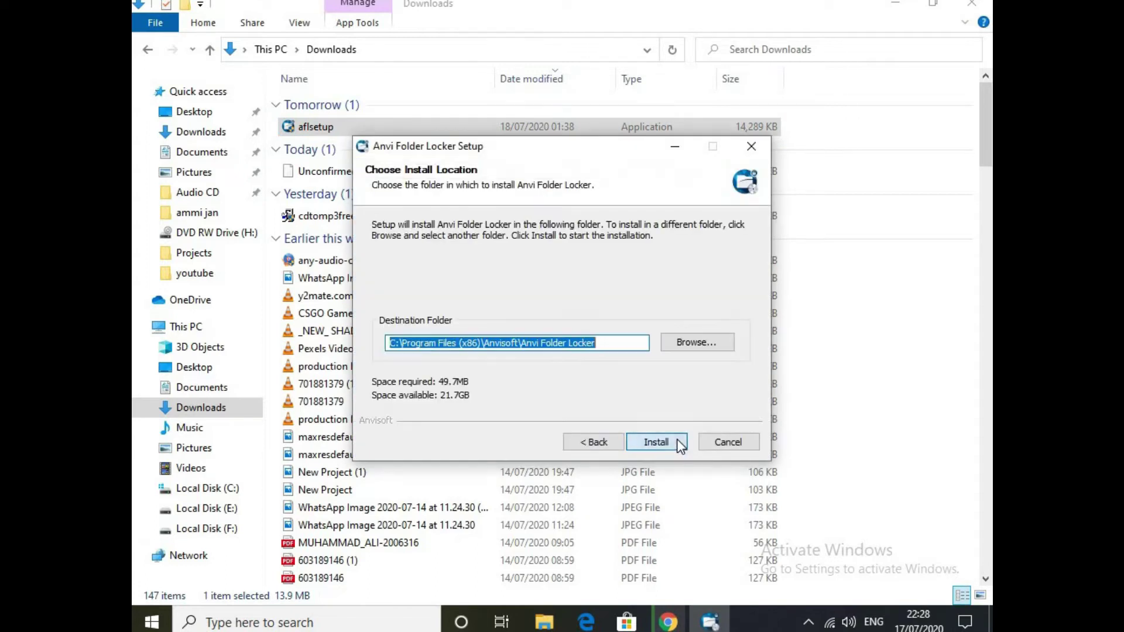
Quit Chrome despite the paused download and install into the default Program Files folder.
{"action": "left_click", "coordinate": [669, 622]}
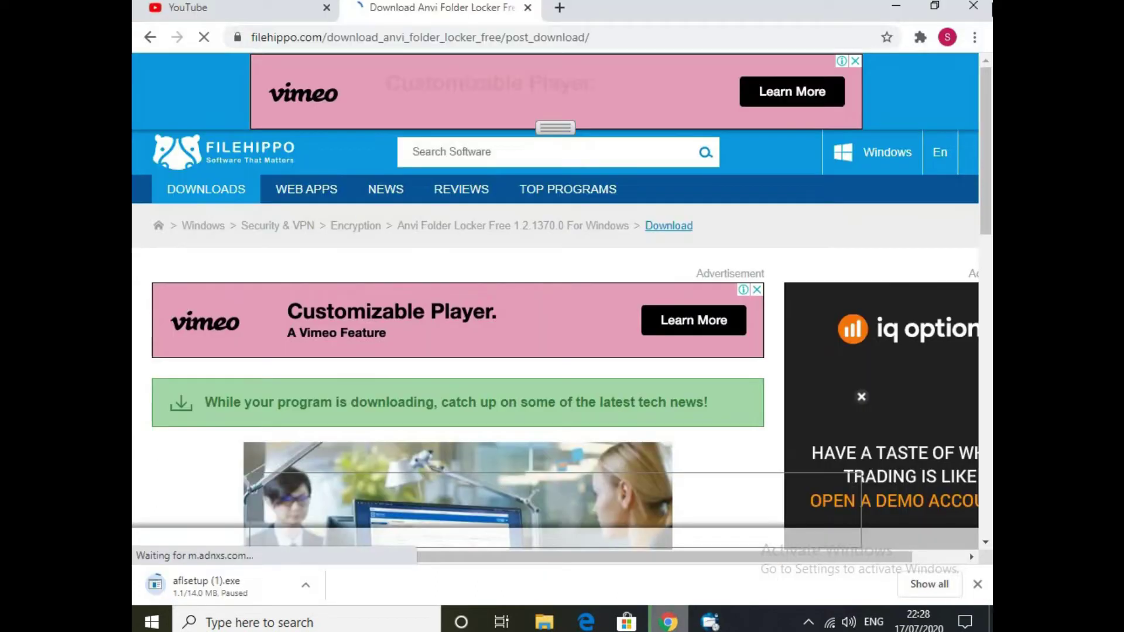
{"action": "left_click", "coordinate": [982, 8]}
{"action": "left_click", "coordinate": [579, 131]}
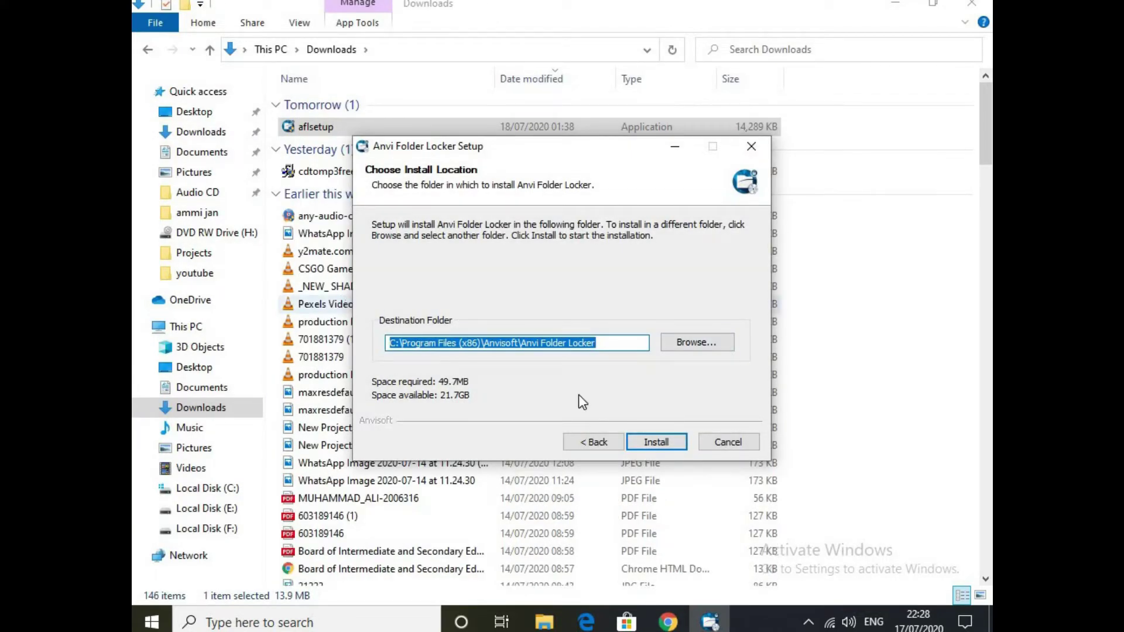
{"action": "left_click", "coordinate": [649, 448]}
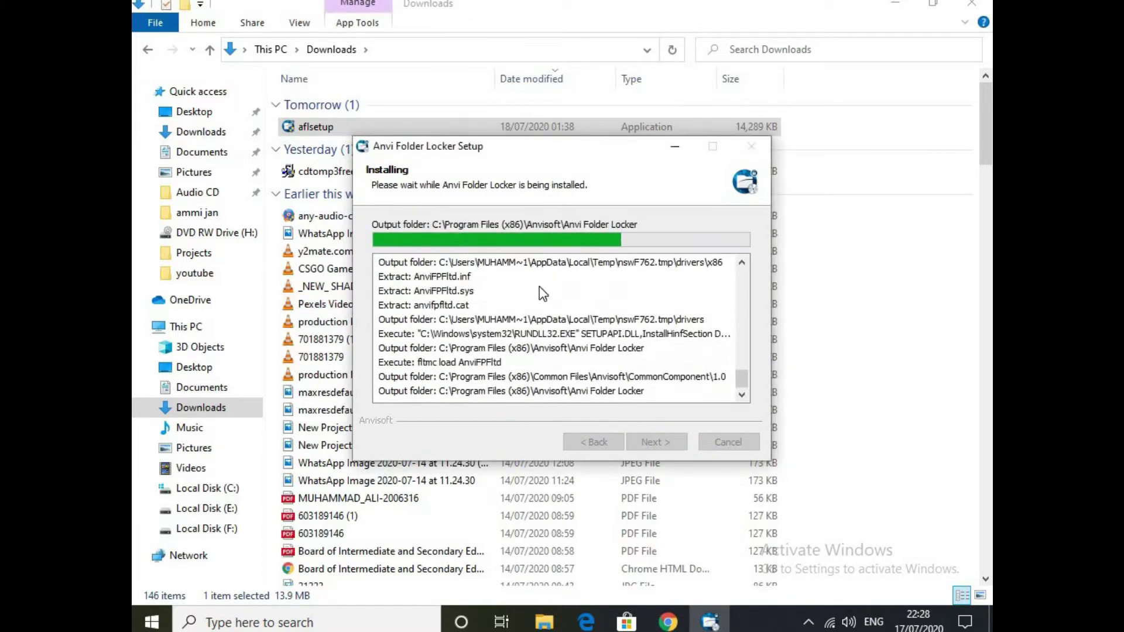
Let setup restart Explorer, then finish installation with the Changelog option unchecked.
{"action": "left_click", "coordinate": [668, 363]}
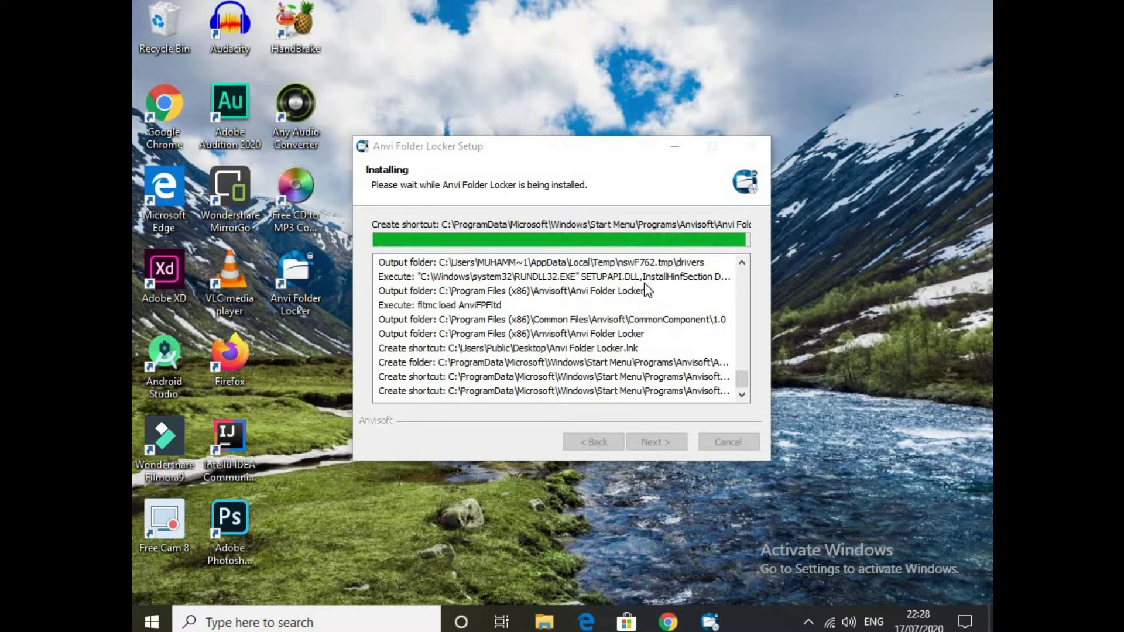
{"action": "left_click_drag", "start_coordinate": [550, 145], "coordinate": [646, 157]}
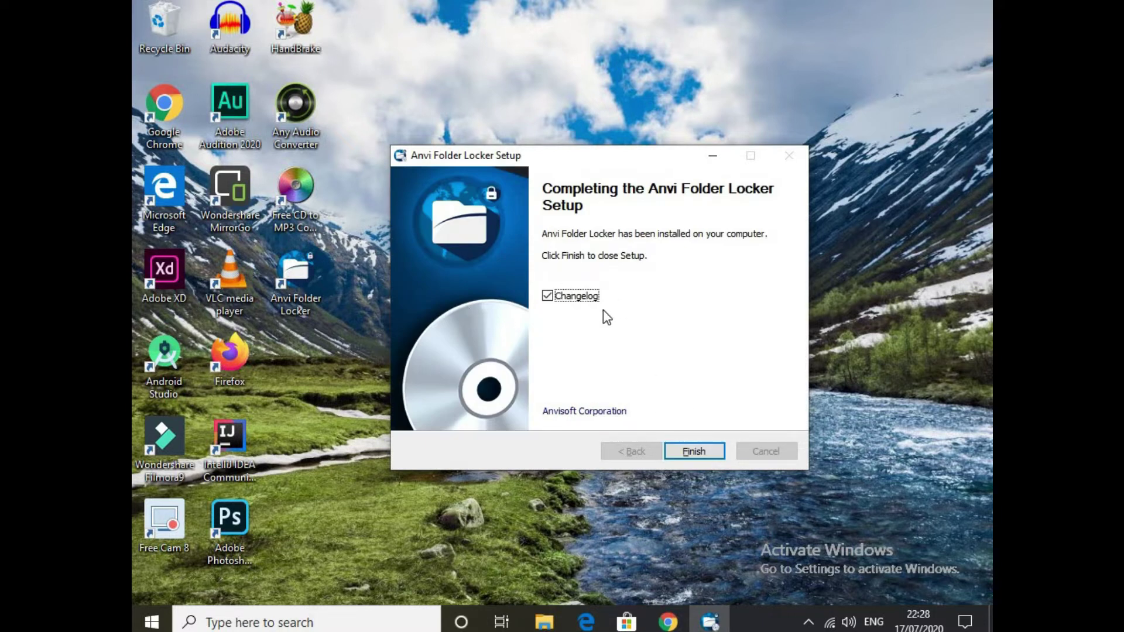
{"action": "left_click", "coordinate": [577, 297]}
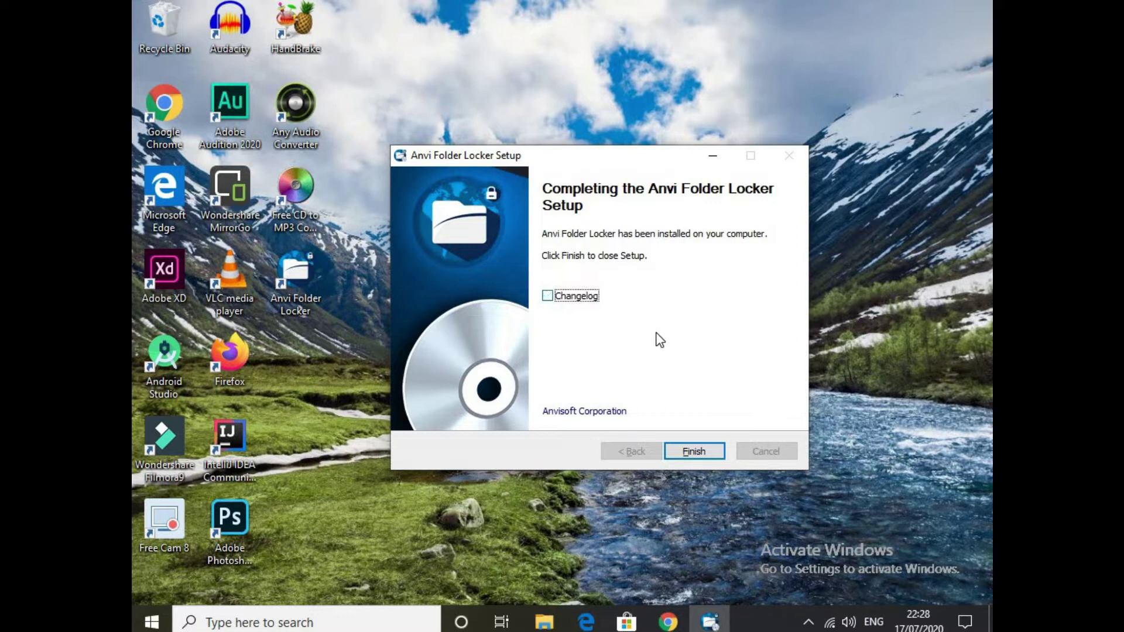
{"action": "left_click", "coordinate": [690, 454]}
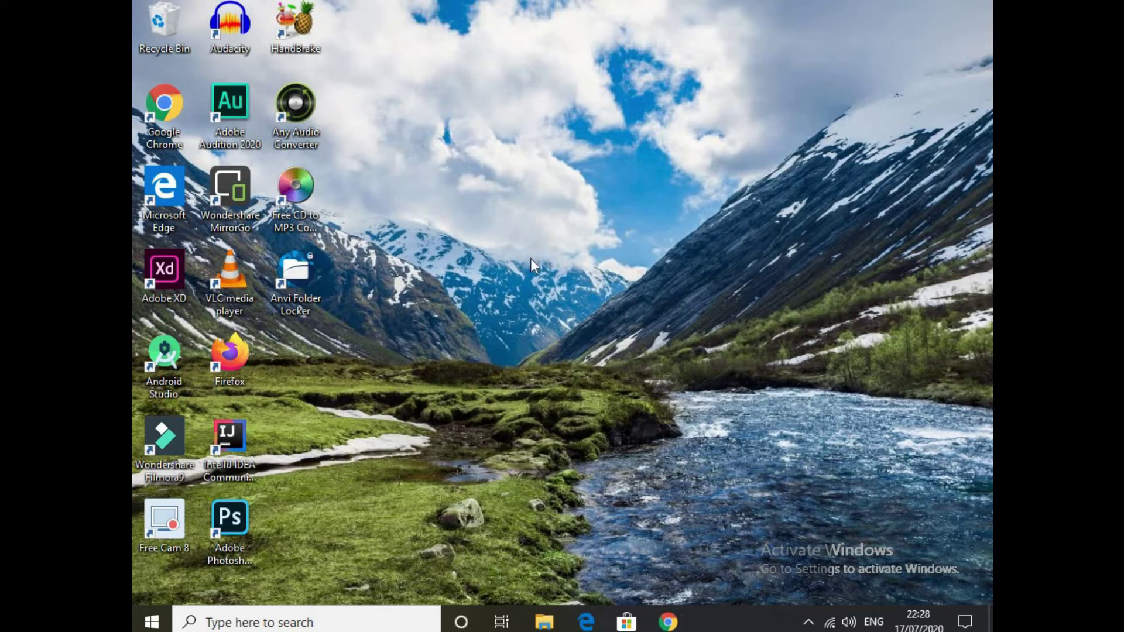
Refresh the desktop several times so the Anvi Folder Locker shortcut appears.
{"action": "right_click", "coordinate": [531, 260]}
{"action": "left_click", "coordinate": [613, 335]}
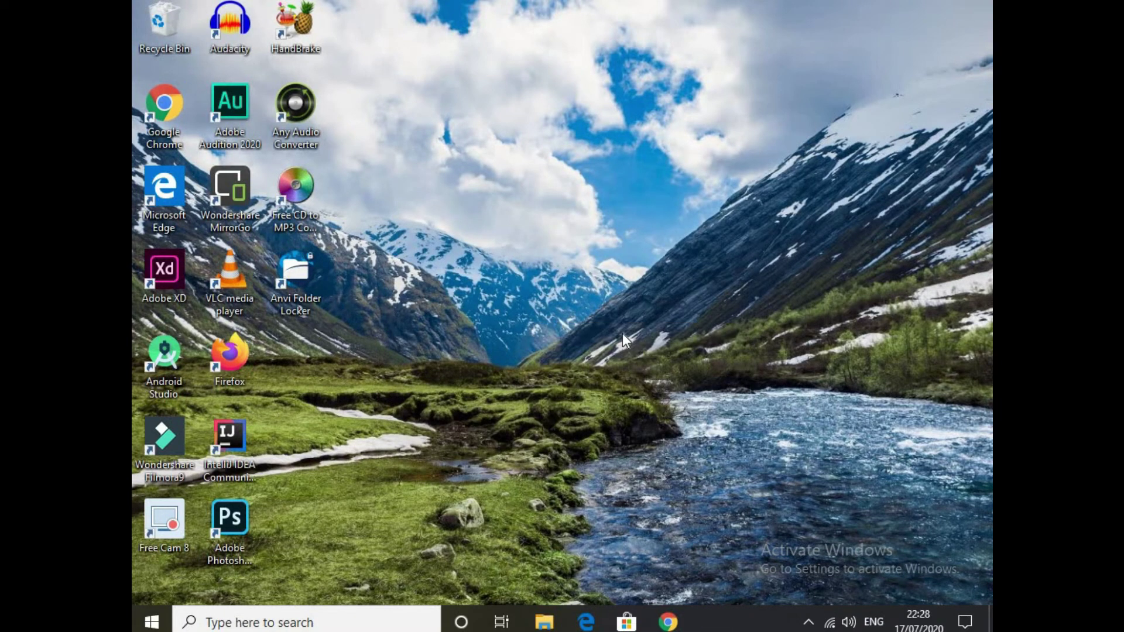
{"action": "right_click", "coordinate": [461, 318]}
{"action": "left_click", "coordinate": [576, 397]}
{"action": "right_click", "coordinate": [579, 389]}
{"action": "left_click", "coordinate": [670, 465]}
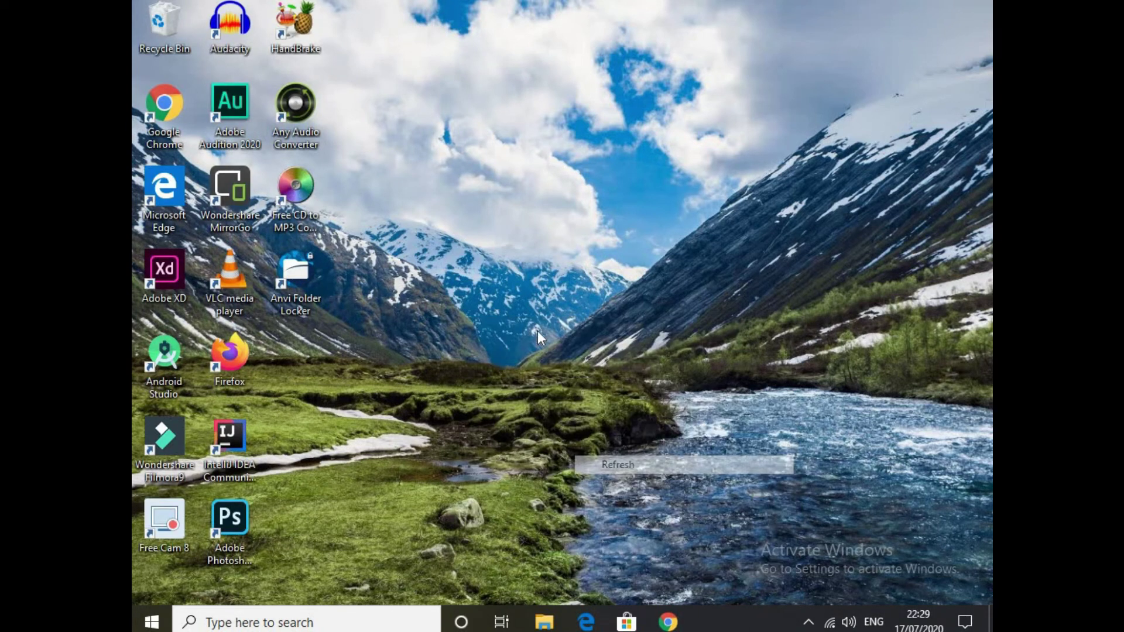
{"action": "right_click", "coordinate": [538, 331]}
{"action": "left_click", "coordinate": [609, 404]}
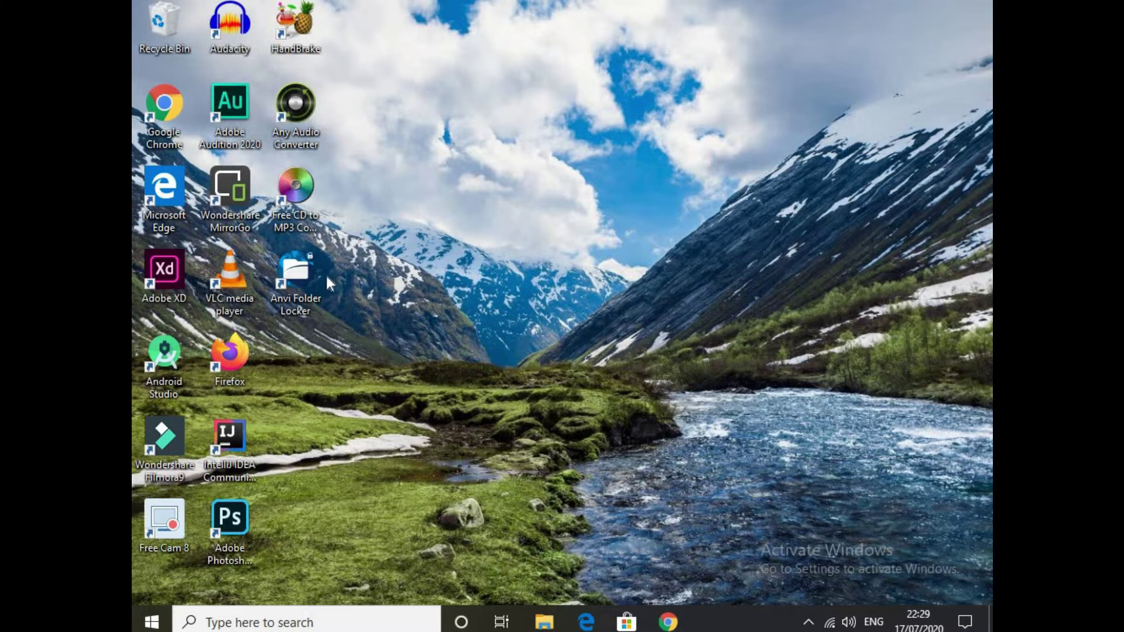
Launch Anvi Folder Locker and set a confirmed master password plus a recovery e-mail address.
{"action": "double_click", "coordinate": [287, 273]}
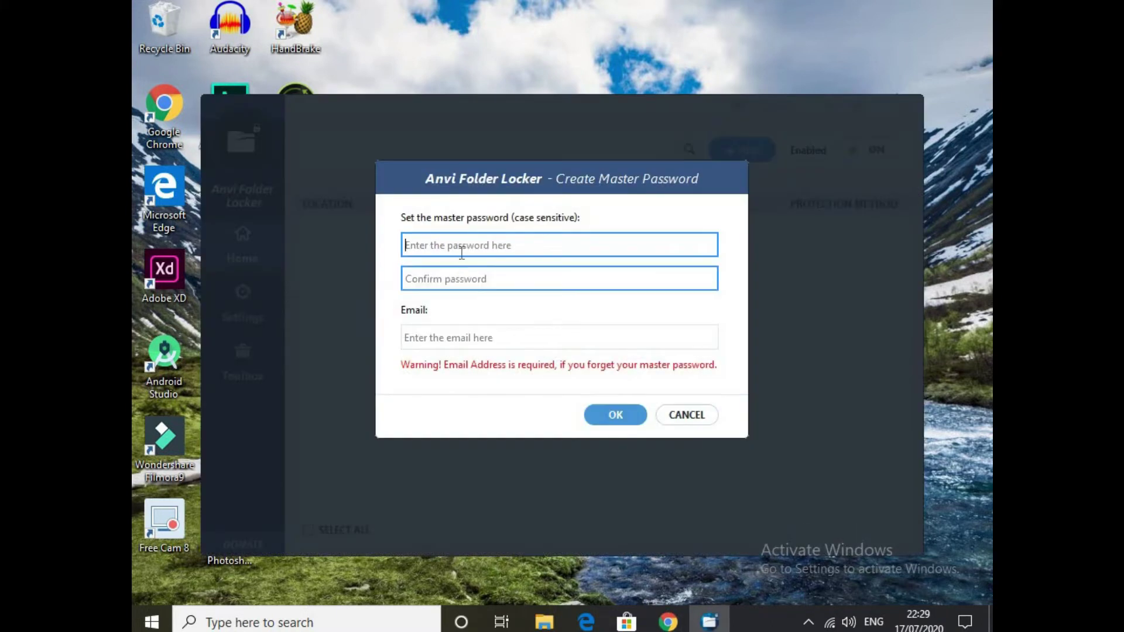
{"action": "type", "text": "a"}
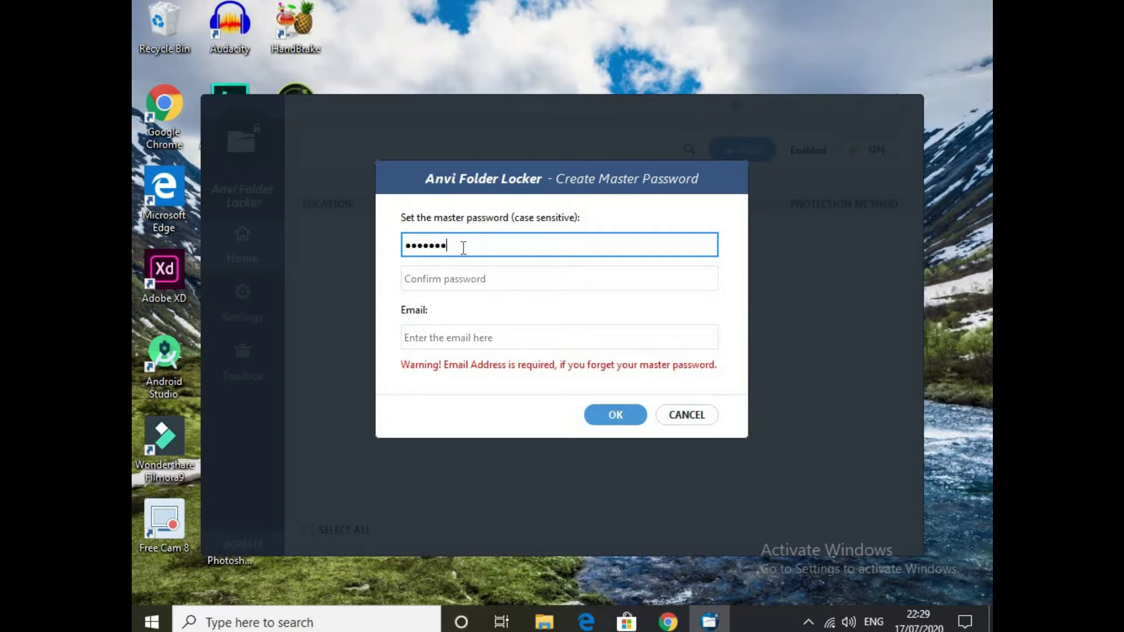
{"action": "left_click", "coordinate": [461, 283]}
{"action": "type", "text": "a"}
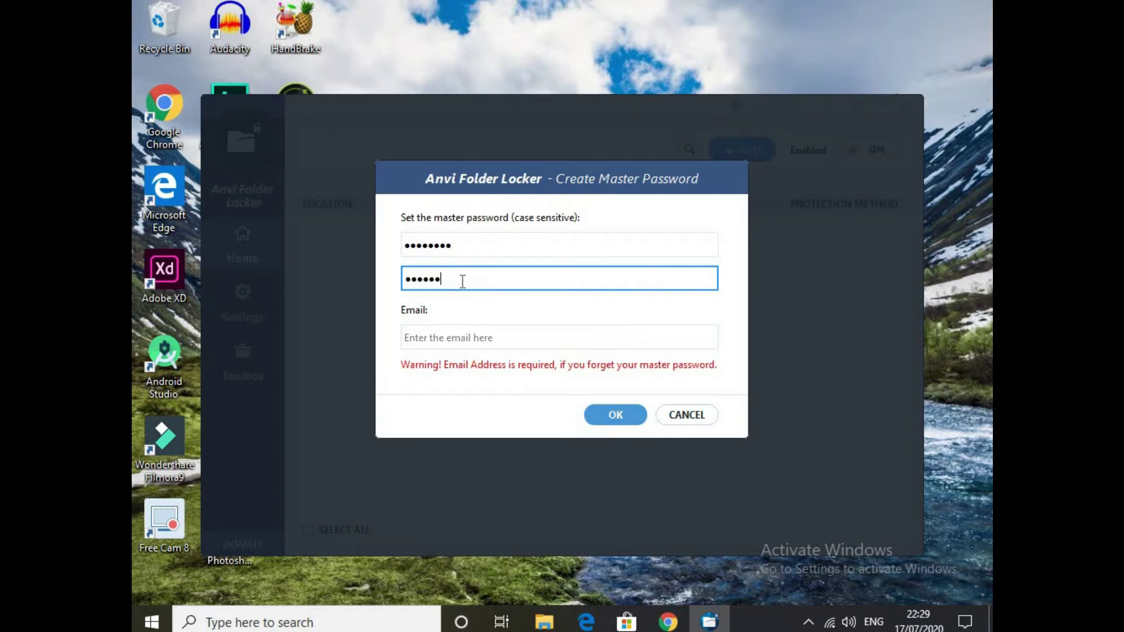
{"action": "left_click", "coordinate": [470, 331]}
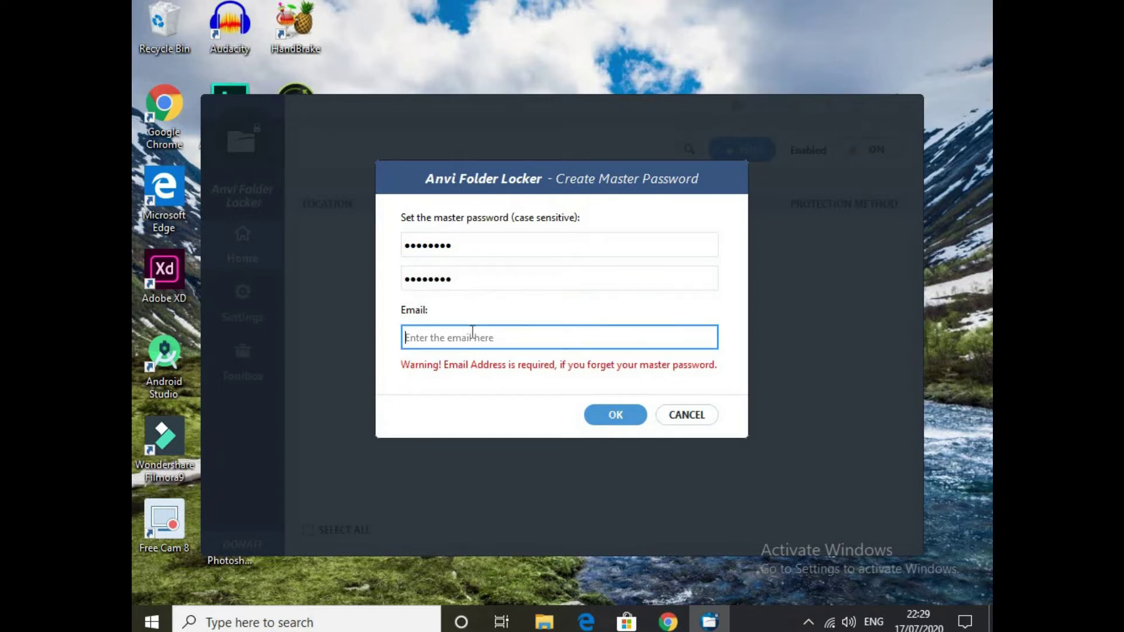
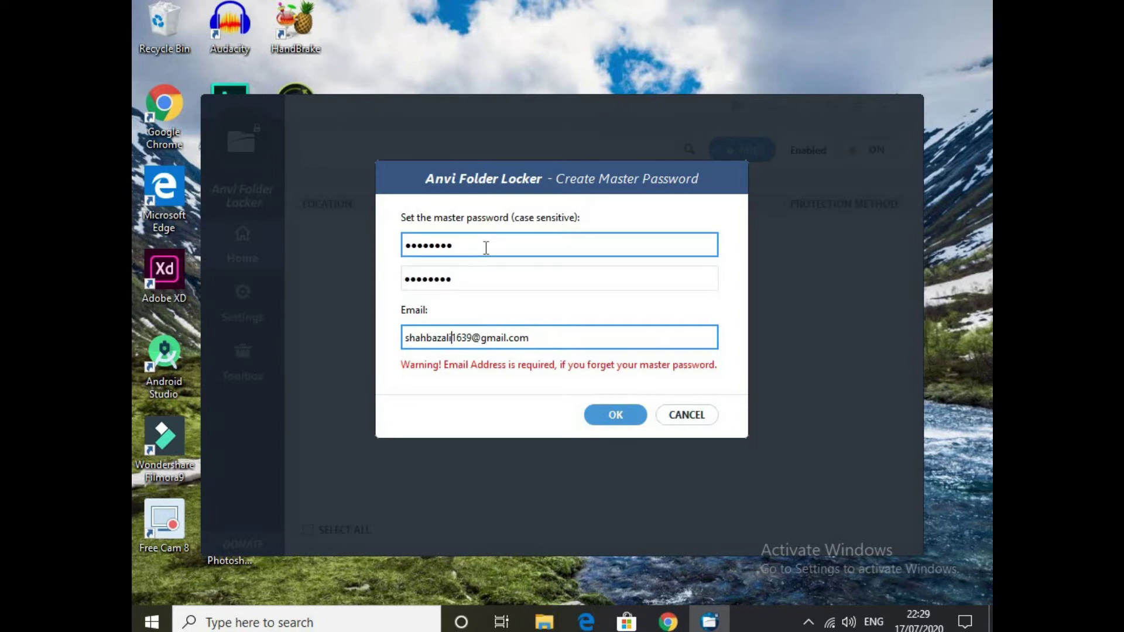
{"action": "left_click", "coordinate": [621, 417]}
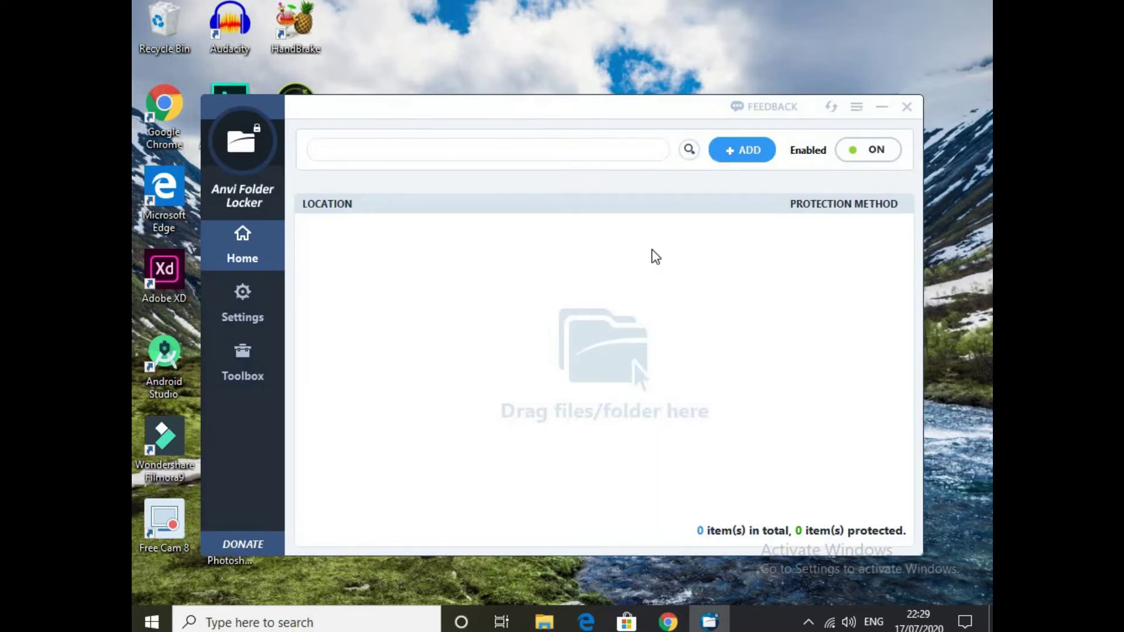
Begin adding a folder from drive E: and inspect the android studio folder in File Explorer.
{"action": "left_click", "coordinate": [724, 154]}
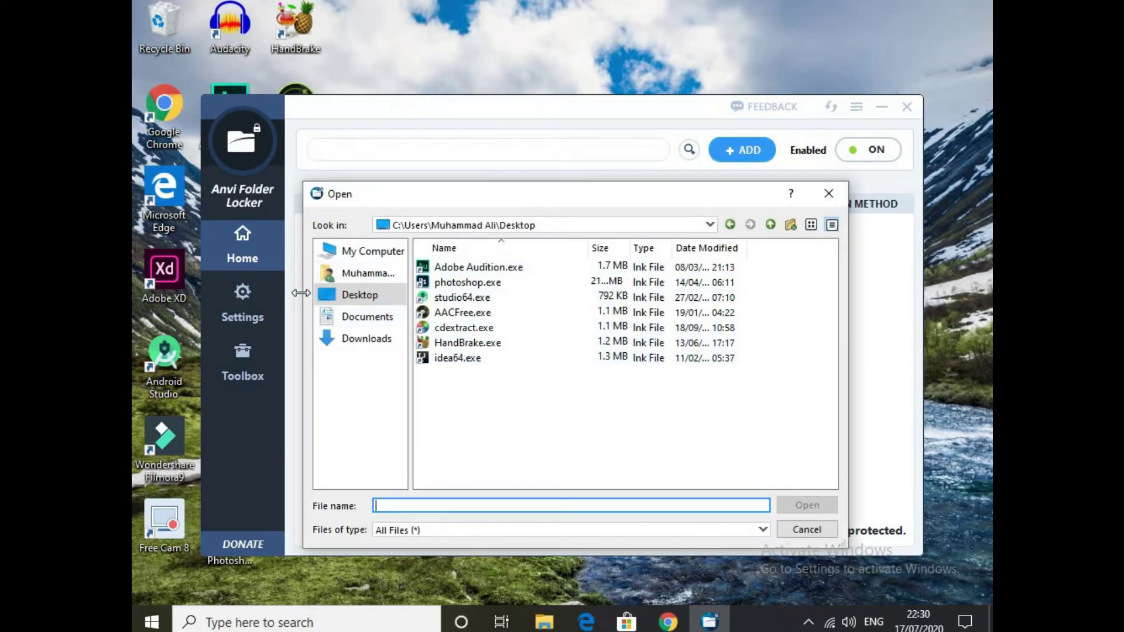
{"action": "left_click", "coordinate": [360, 255]}
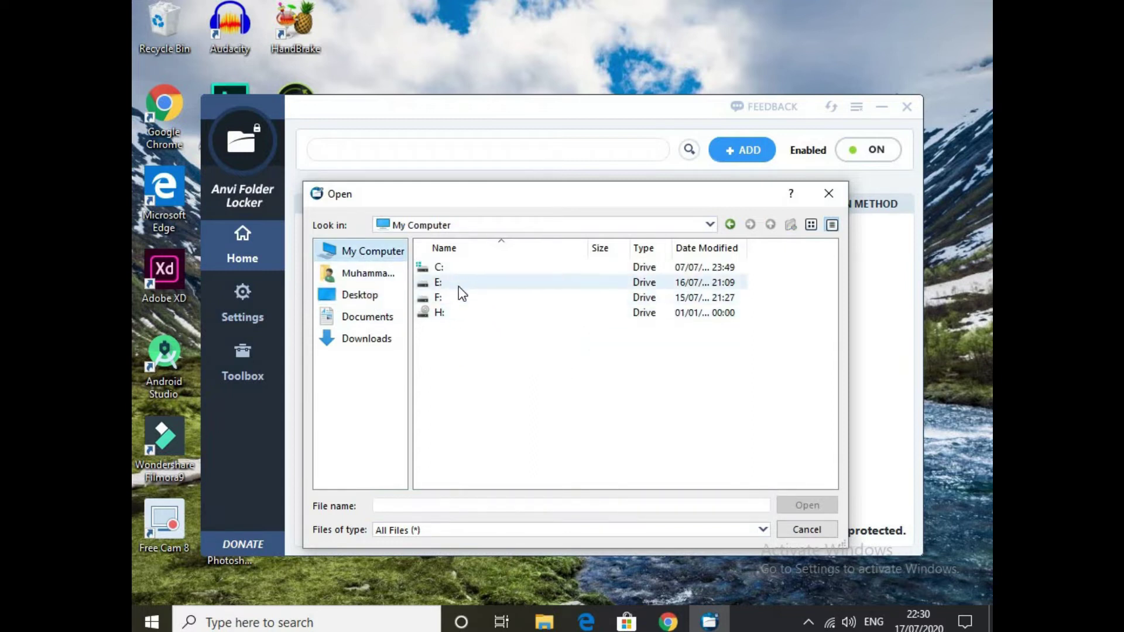
{"action": "double_click", "coordinate": [441, 286]}
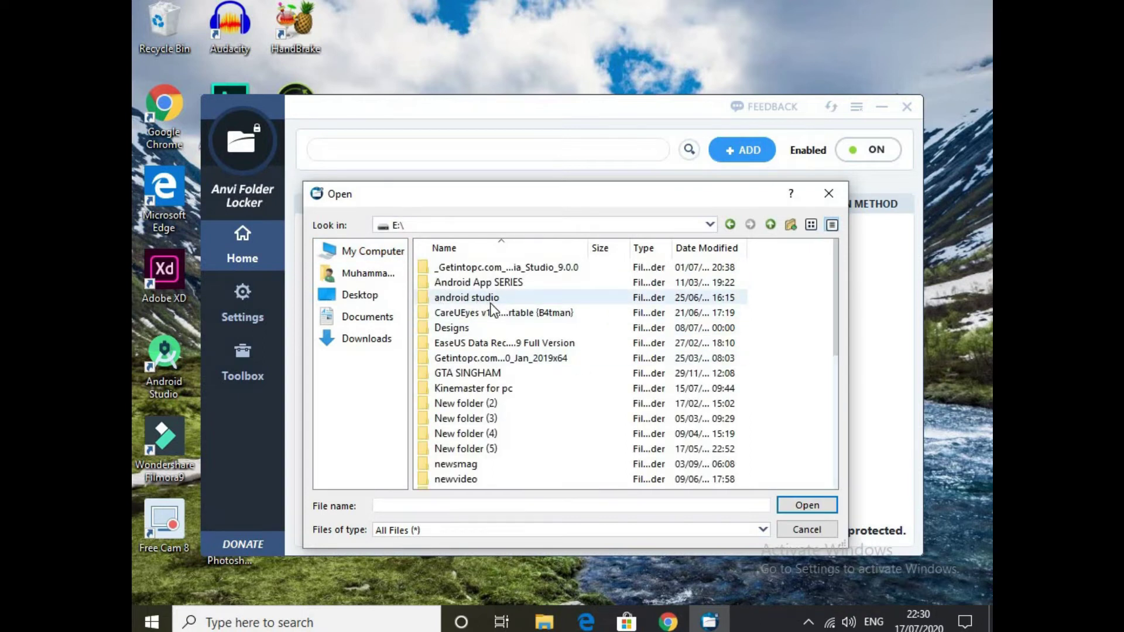
{"action": "left_click", "coordinate": [544, 622]}
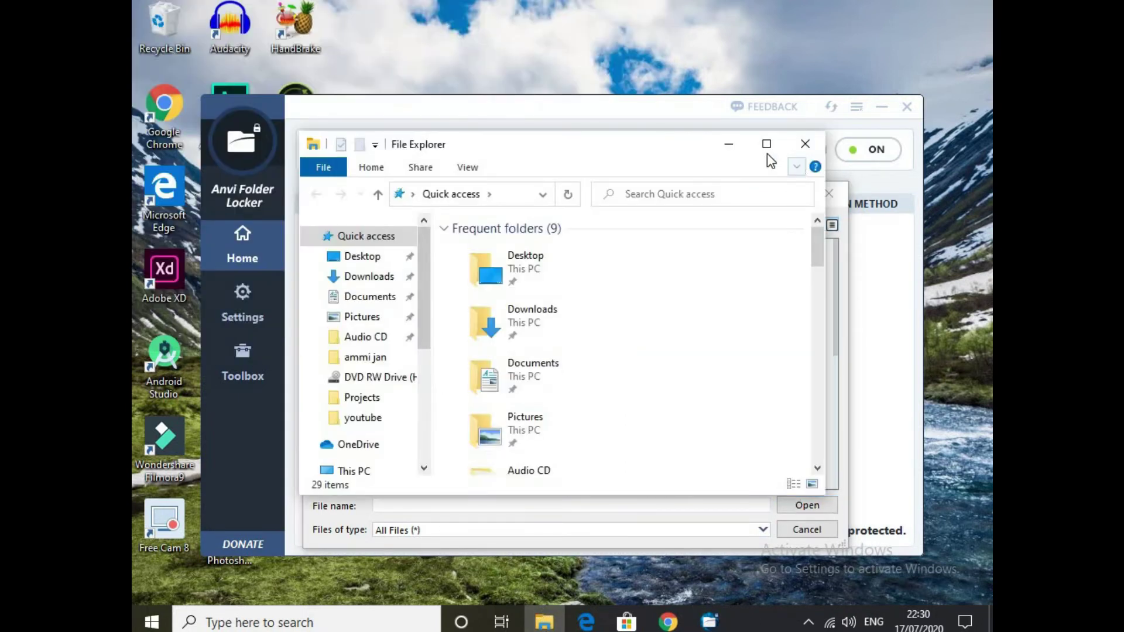
{"action": "left_click", "coordinate": [766, 144]}
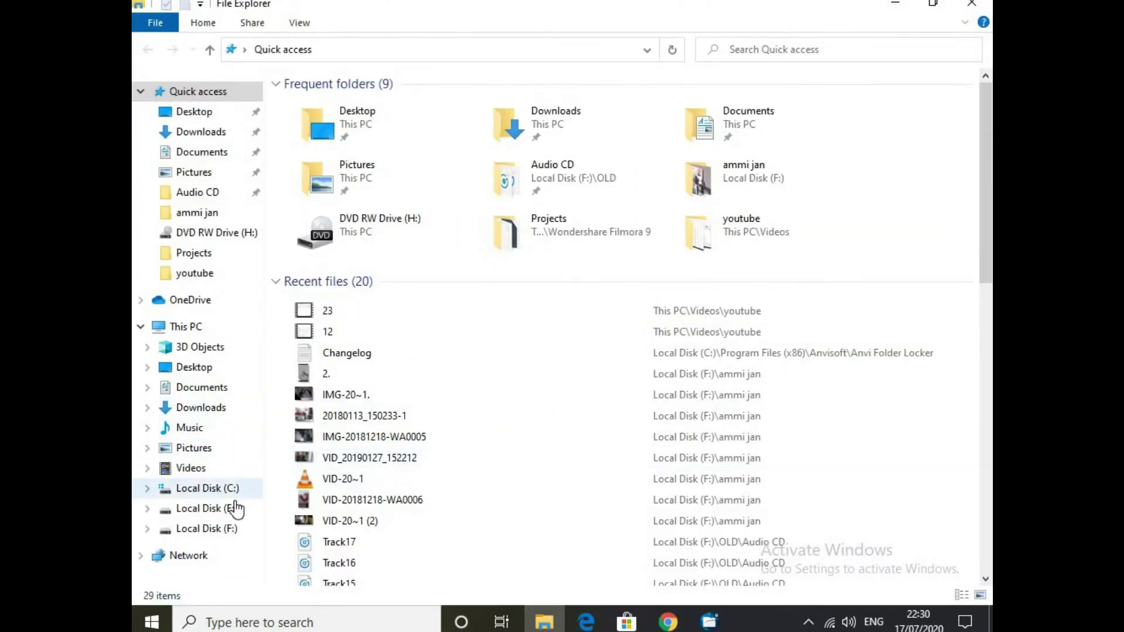
{"action": "left_click", "coordinate": [207, 508]}
{"action": "double_click", "coordinate": [393, 145]}
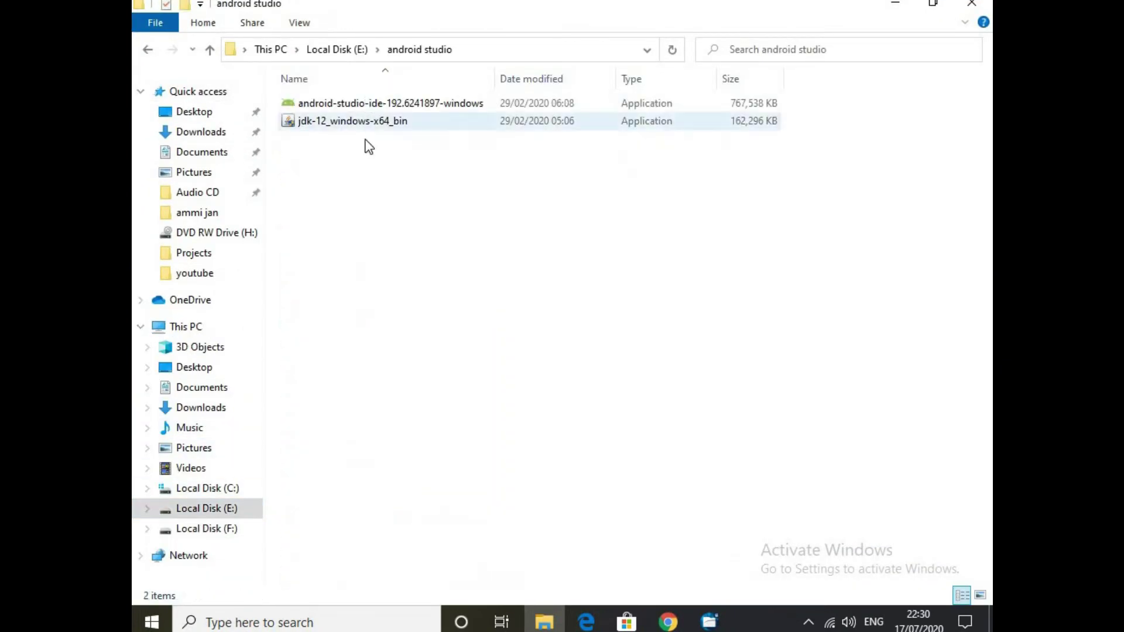
Add E:\android studio to Anvi Folder Locker's protected list.
{"action": "left_click", "coordinate": [705, 624]}
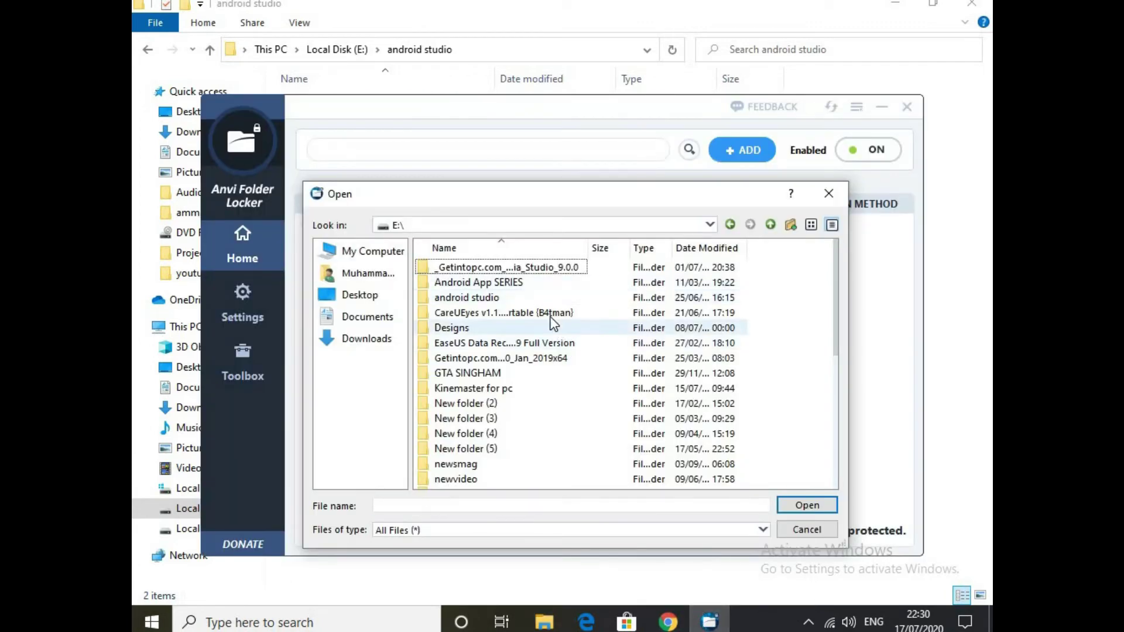
{"action": "left_click", "coordinate": [546, 300]}
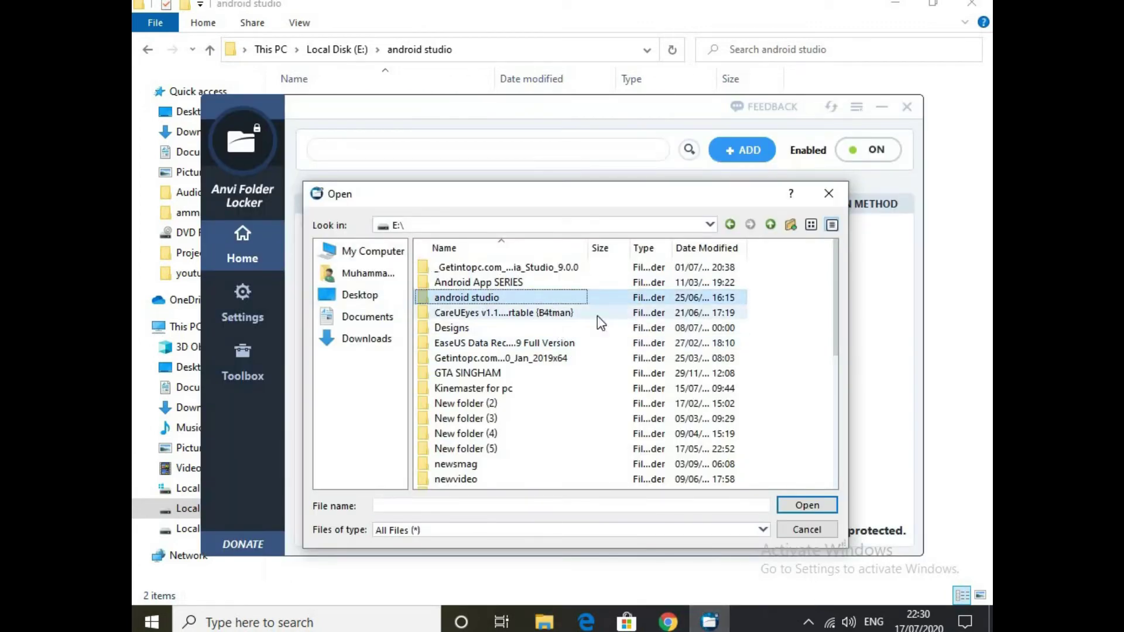
{"action": "left_click", "coordinate": [810, 506]}
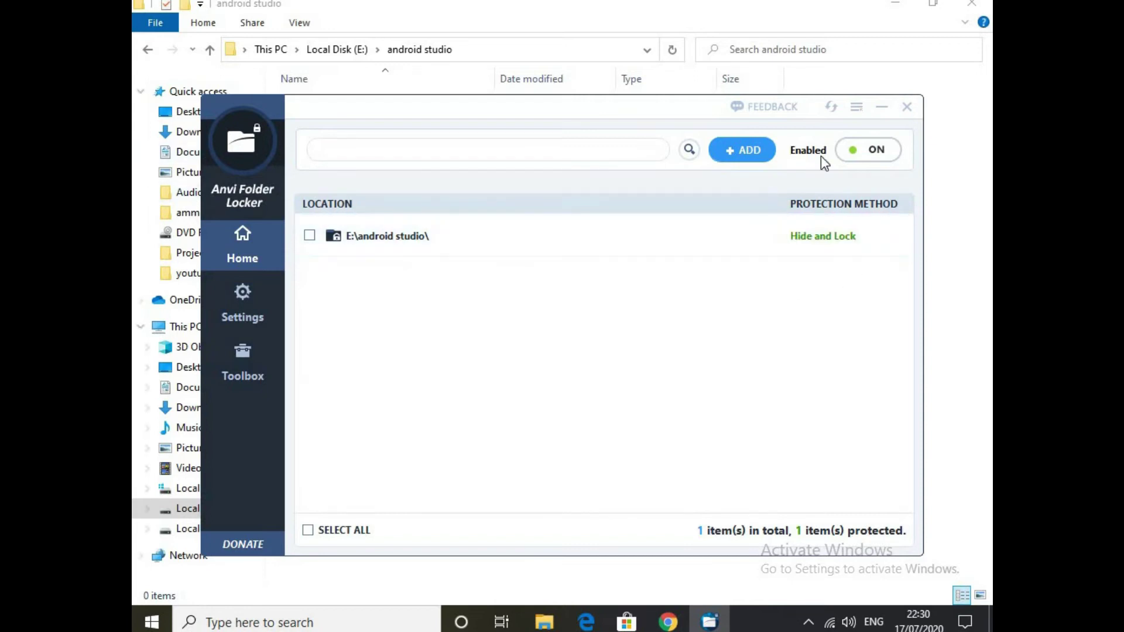
Check that android studio is hidden on Local Disk (E:), then reopen the locker's protection method choices.
{"action": "left_click", "coordinate": [882, 108]}
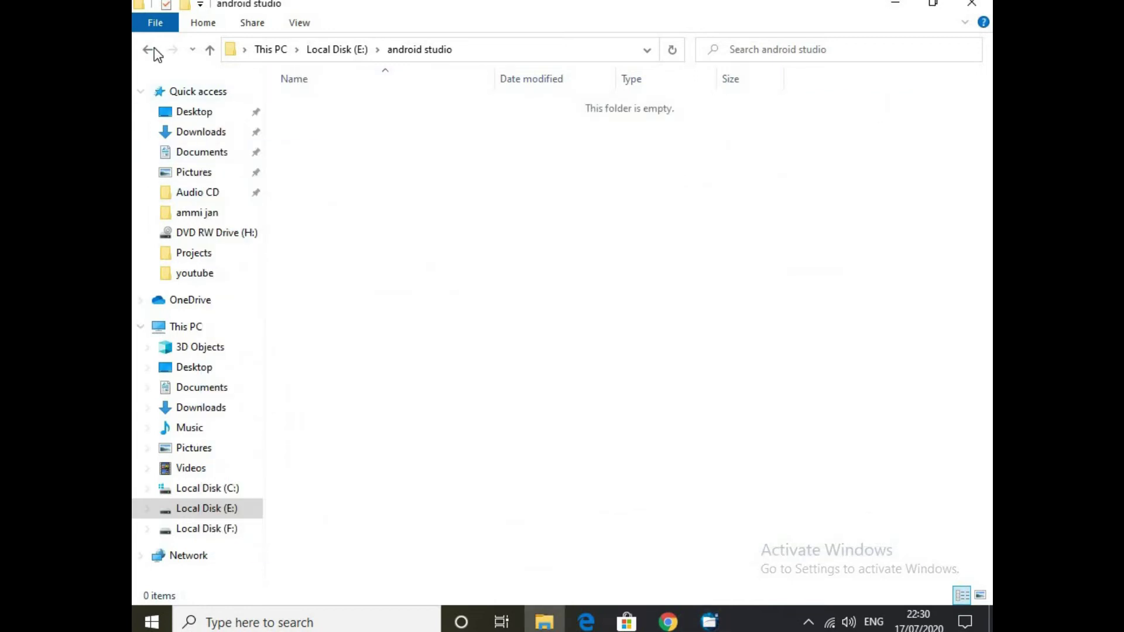
{"action": "left_click", "coordinate": [150, 50]}
{"action": "scroll", "coordinate": [422, 205], "scroll_direction": "down", "scroll_amount": 1}
{"action": "scroll", "coordinate": [412, 223], "scroll_direction": "up", "scroll_amount": 1}
{"action": "left_click", "coordinate": [709, 622]}
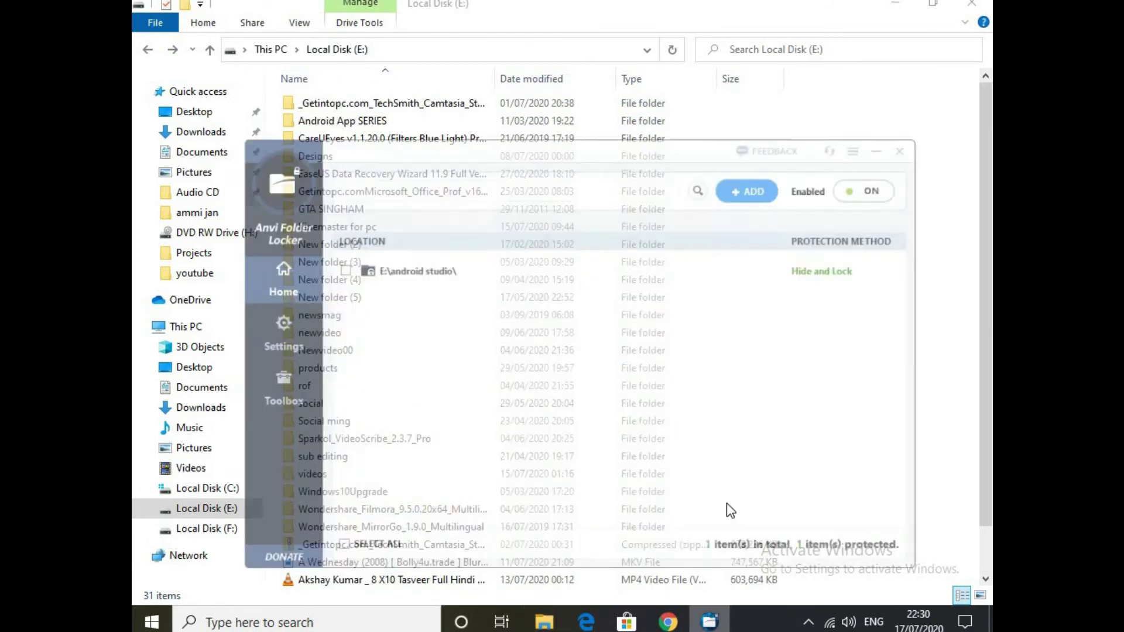
{"action": "left_click", "coordinate": [855, 240]}
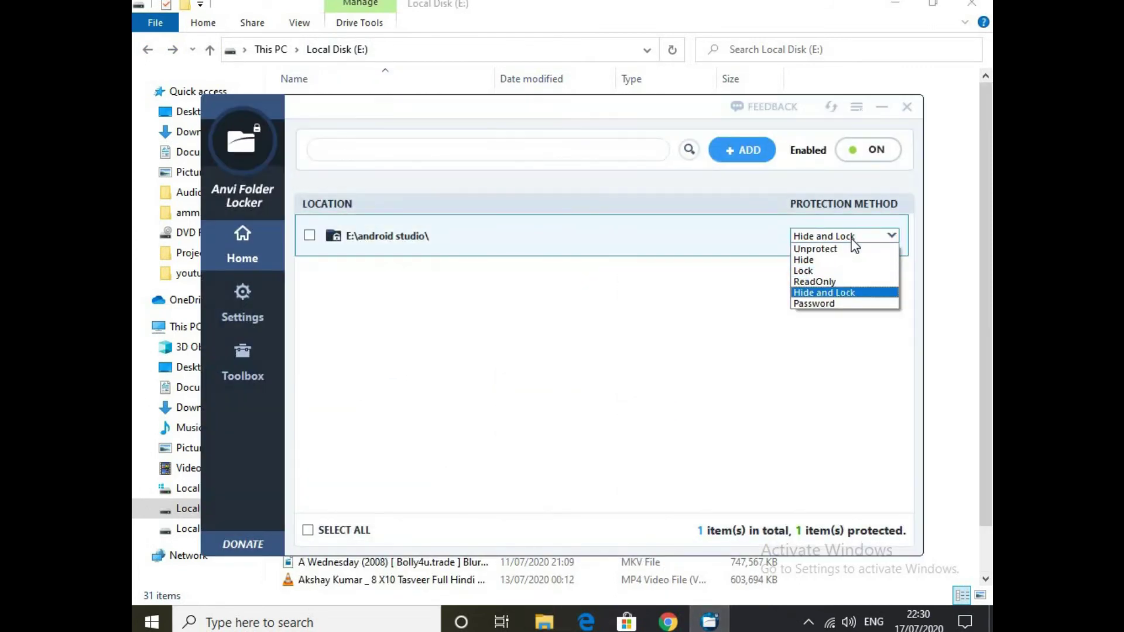
Switch android studio's protection to Password using the default master password.
{"action": "left_click", "coordinate": [823, 303]}
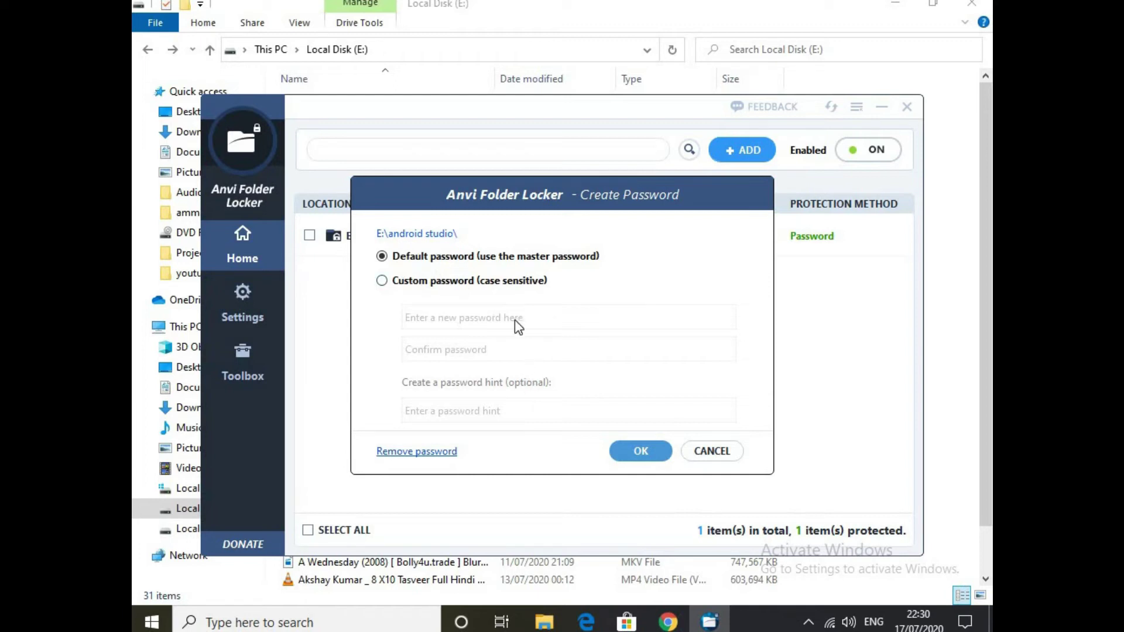
{"action": "left_click", "coordinate": [445, 283]}
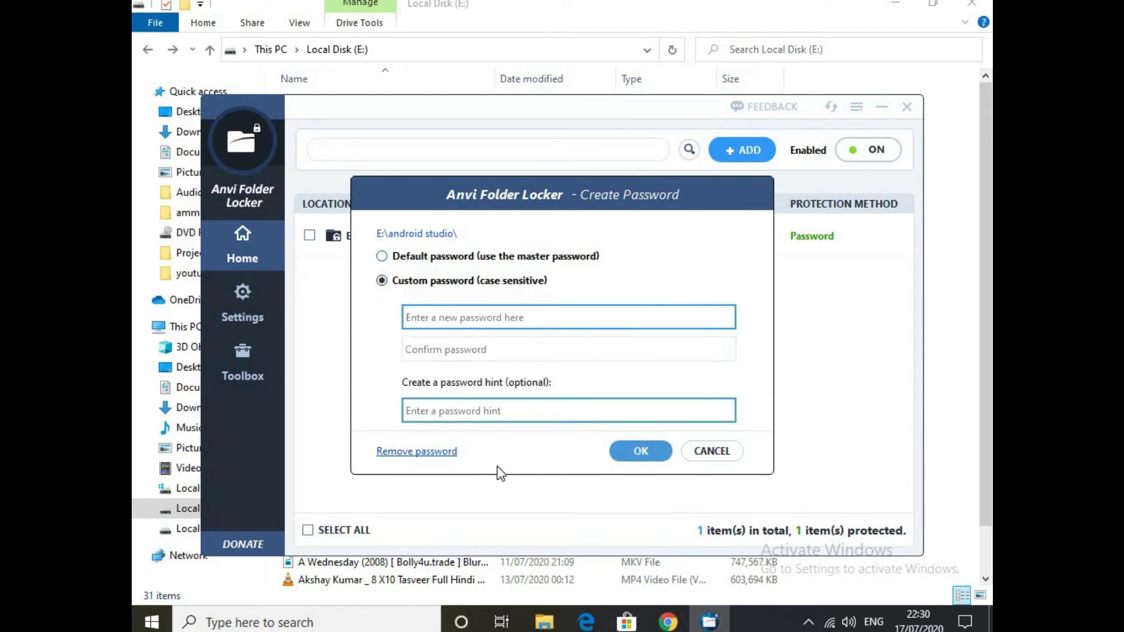
{"action": "left_click", "coordinate": [474, 260]}
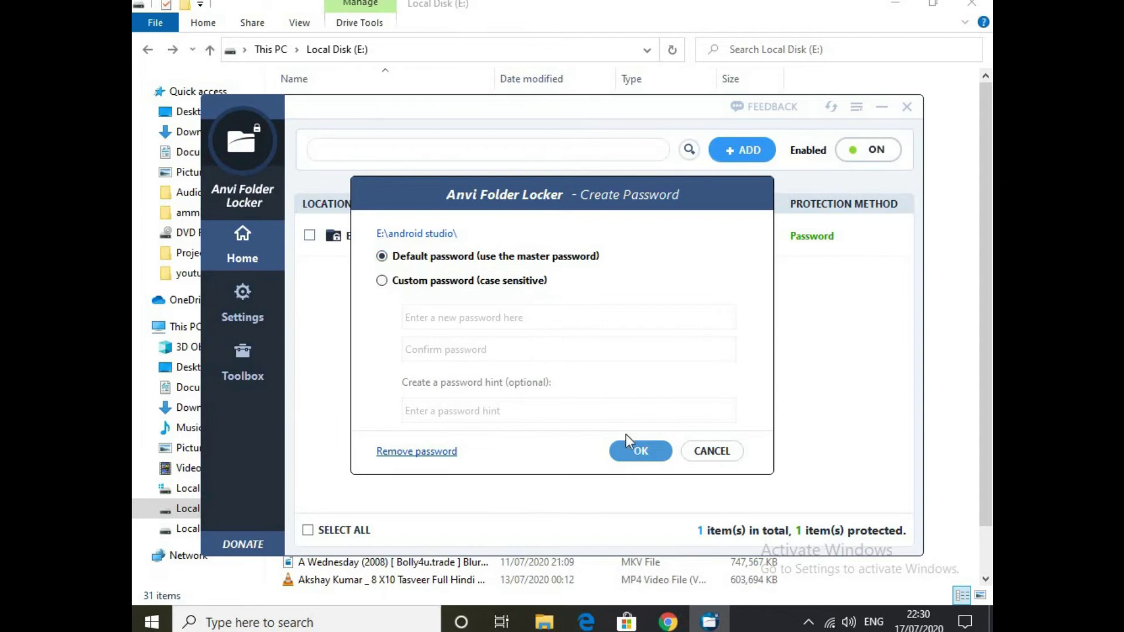
{"action": "left_click", "coordinate": [635, 457]}
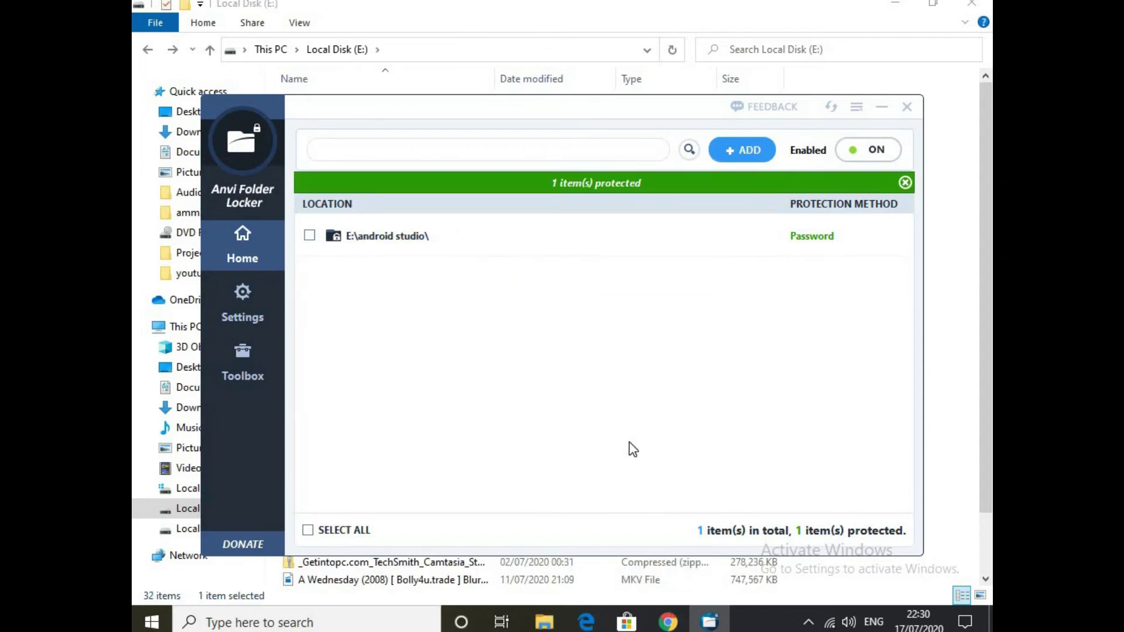
{"action": "left_click", "coordinate": [882, 107]}
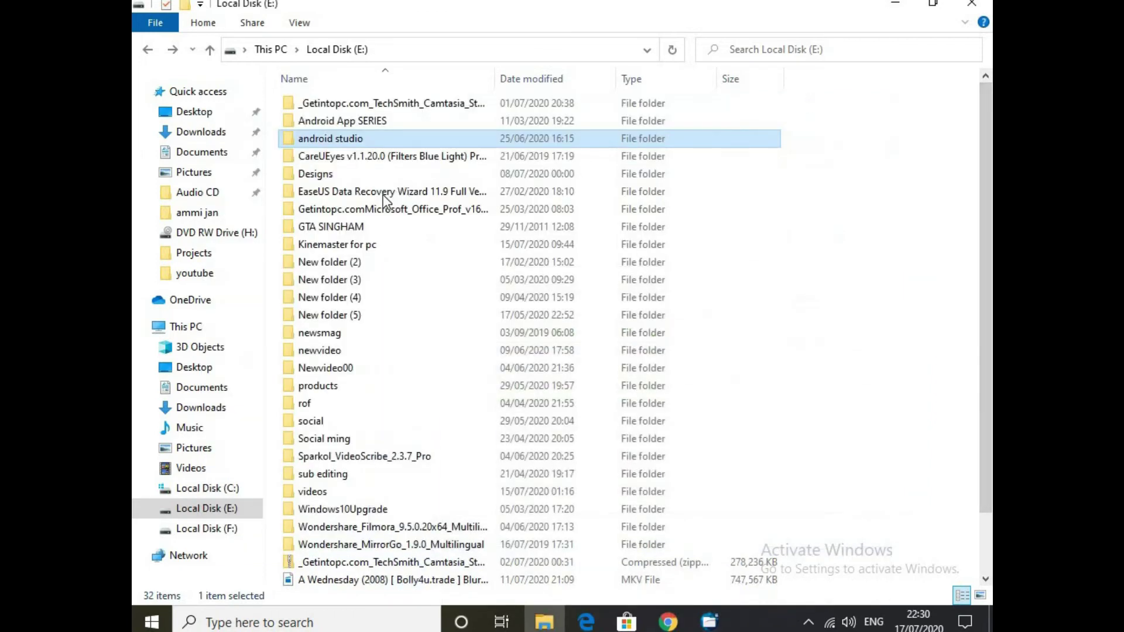
Unlock android studio in Explorer with the folder password, then return to Local Disk (E:).
{"action": "double_click", "coordinate": [381, 140]}
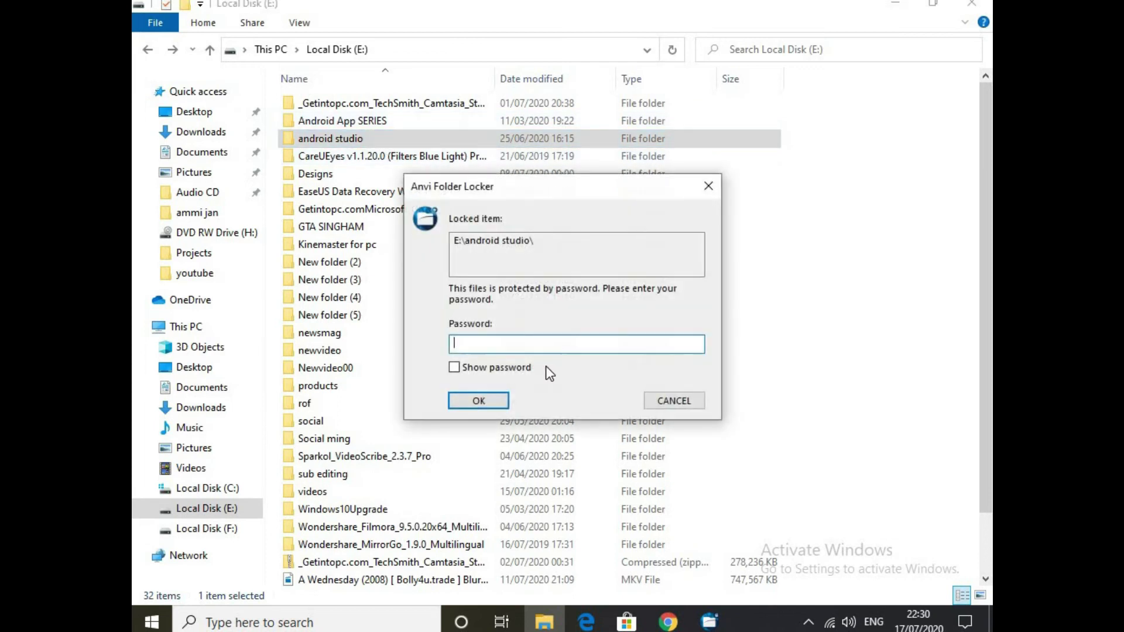
{"action": "type", "text": "A"}
{"action": "left_click", "coordinate": [455, 367]}
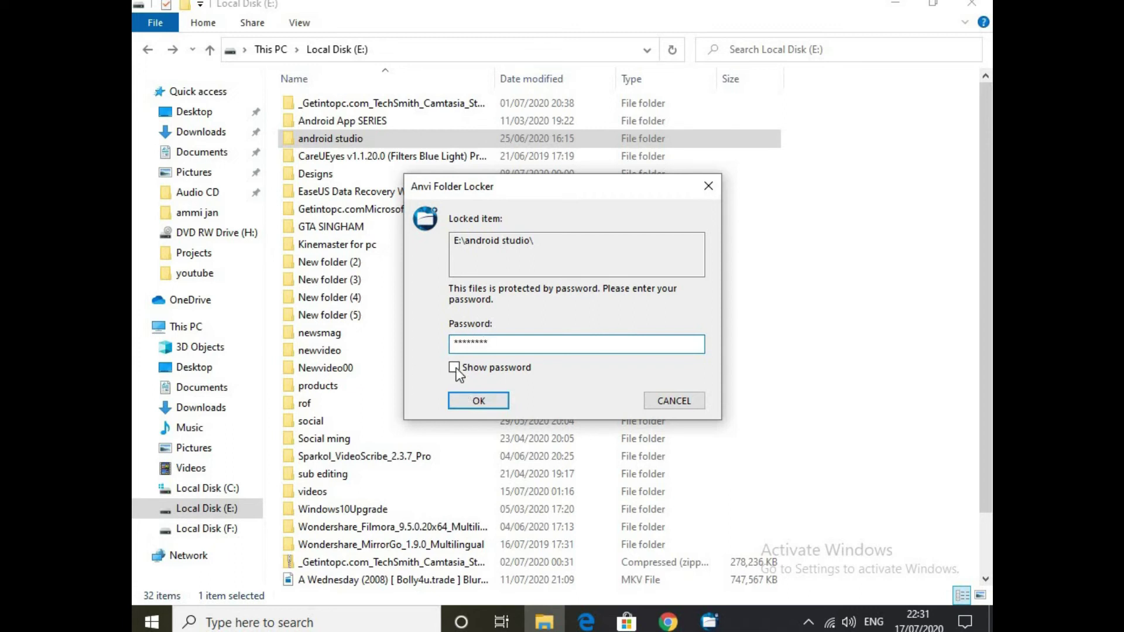
{"action": "left_click", "coordinate": [469, 400]}
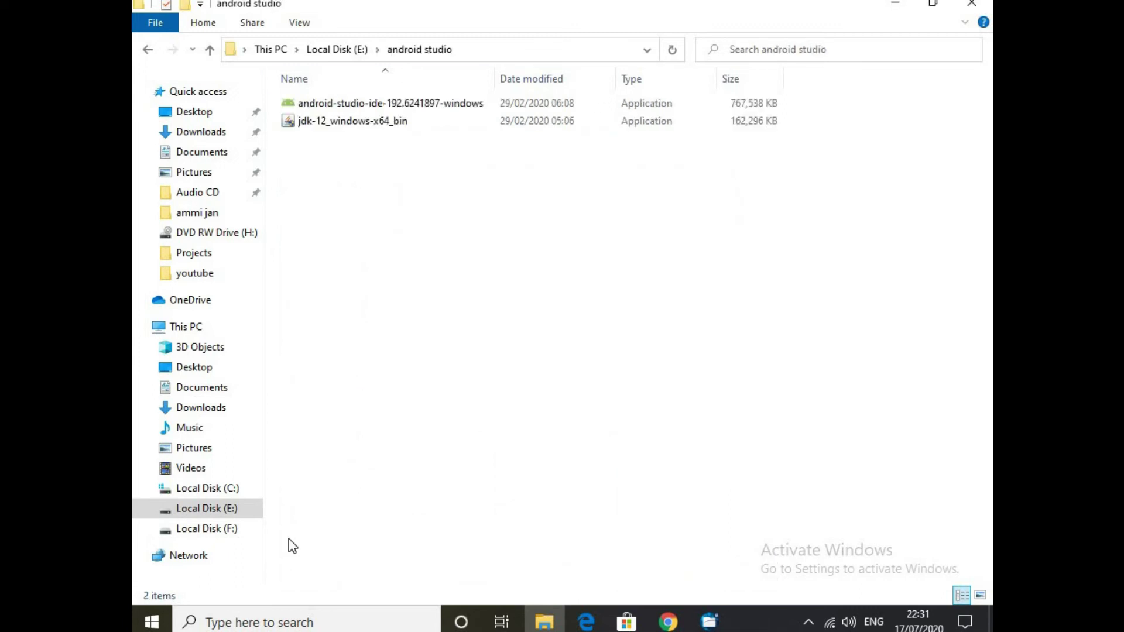
{"action": "left_click", "coordinate": [209, 509]}
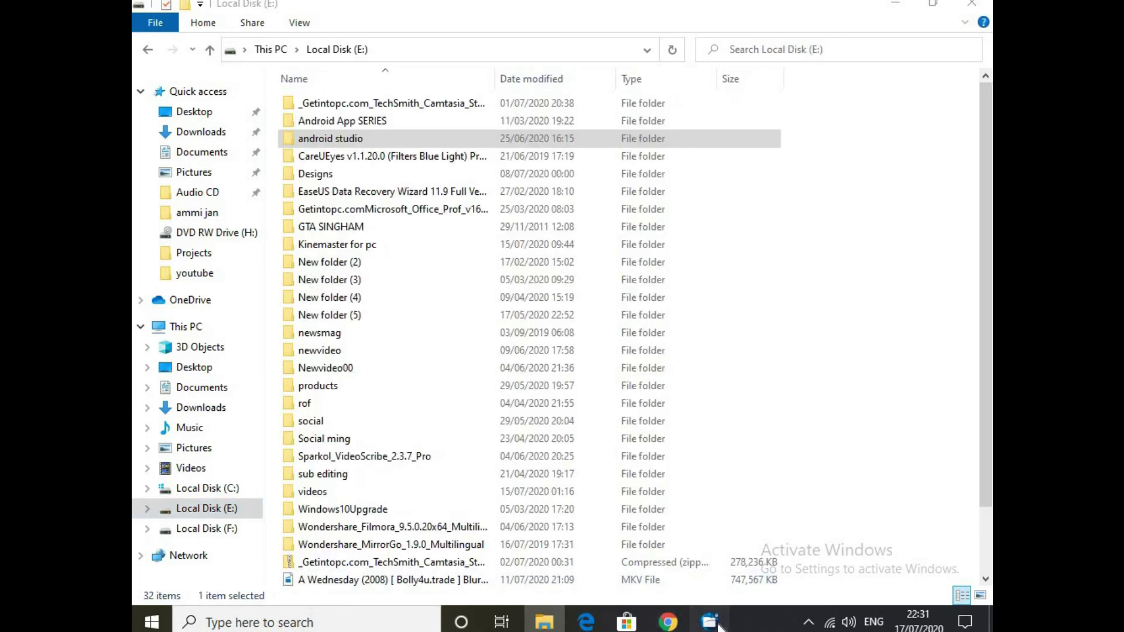
{"action": "left_click", "coordinate": [711, 623]}
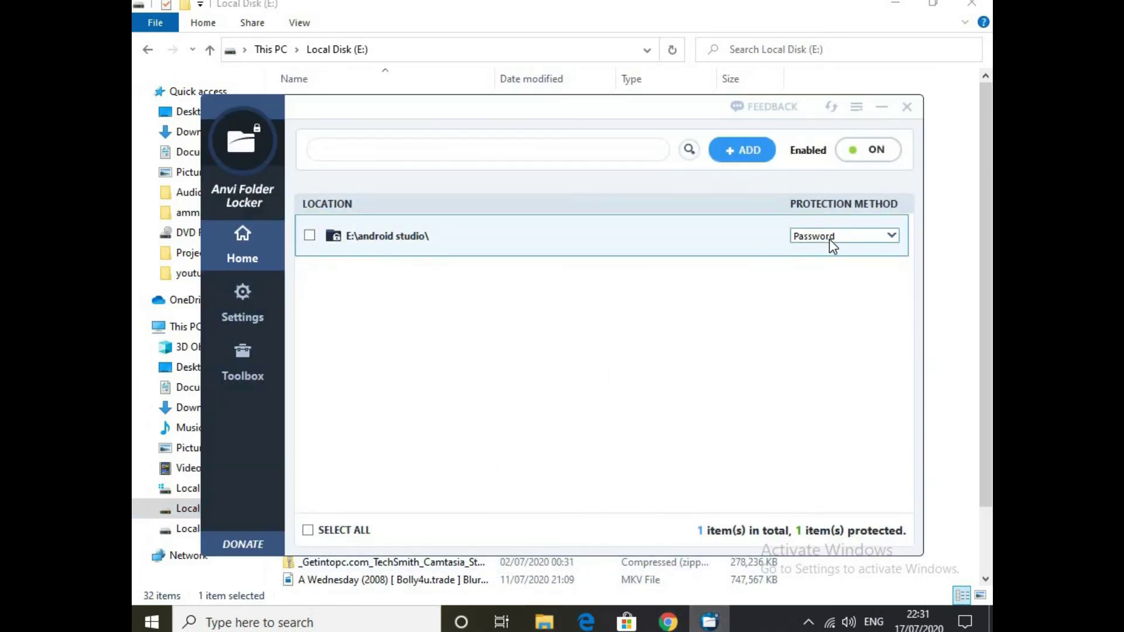
Change android studio's protection method to Hide and check Local Disk (E:) in Explorer.
{"action": "left_click", "coordinate": [829, 239]}
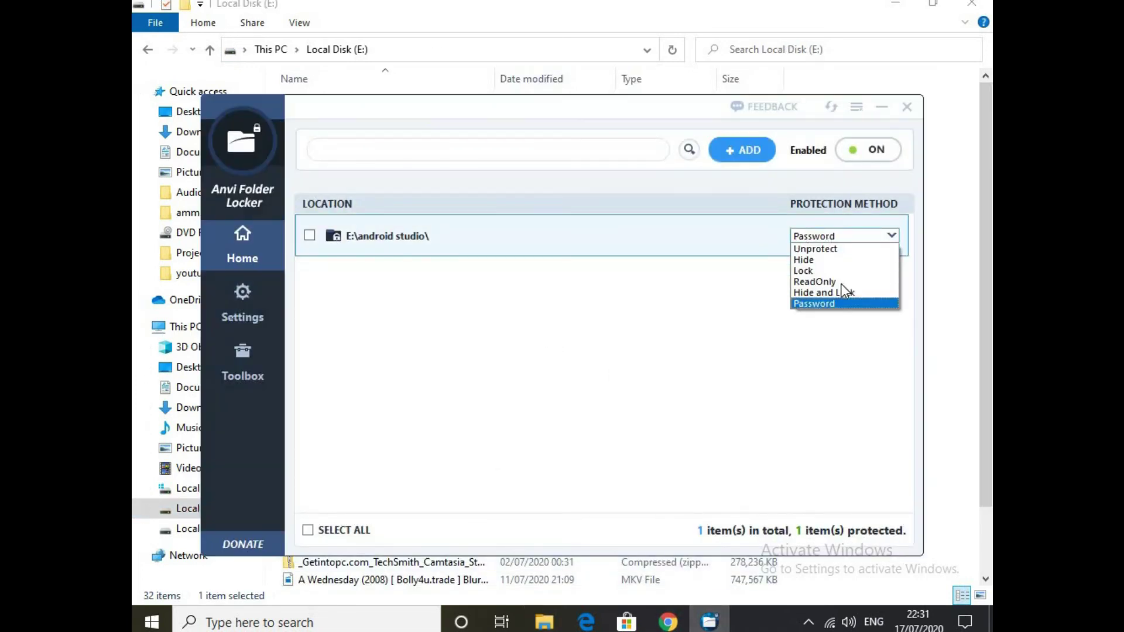
{"action": "left_click", "coordinate": [818, 261]}
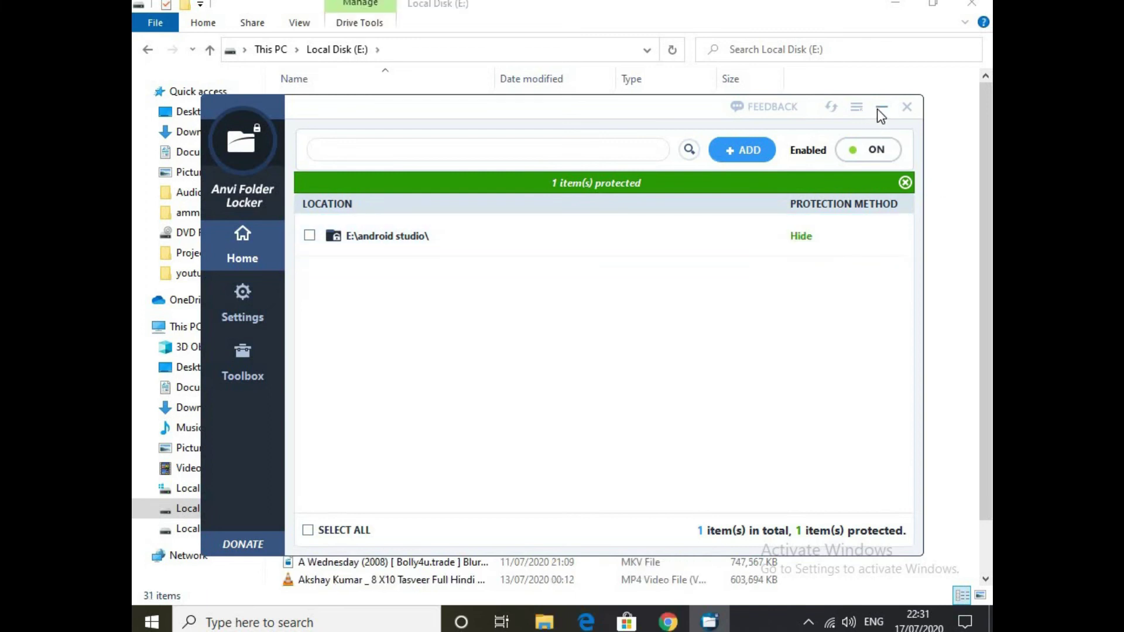
{"action": "left_click", "coordinate": [882, 106]}
{"action": "left_click", "coordinate": [709, 622]}
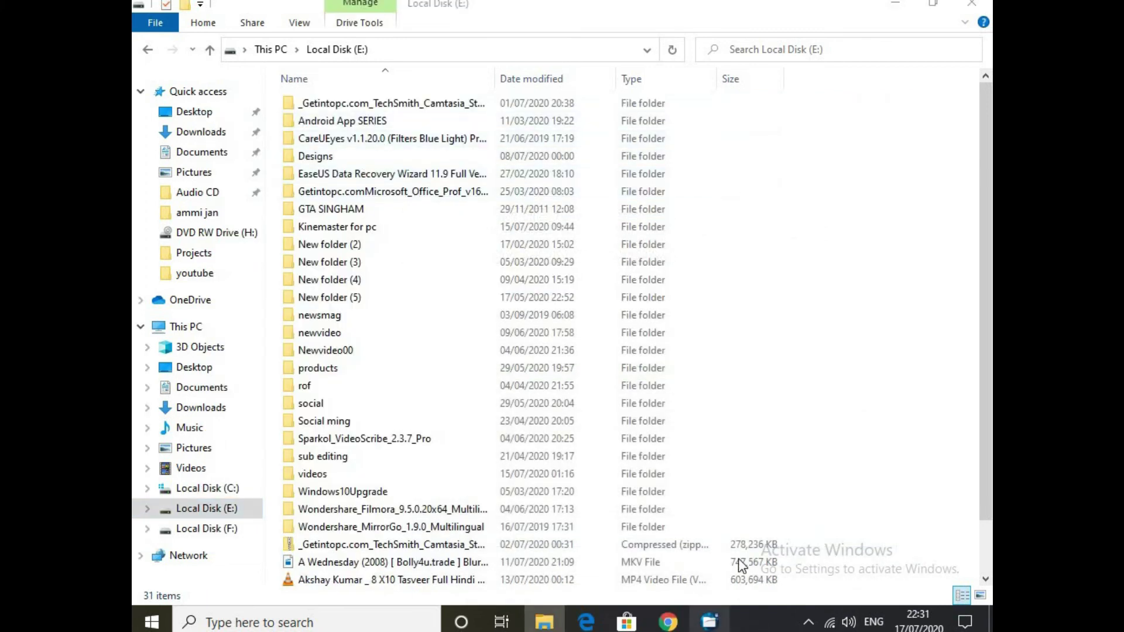
Toggle the folder's protection off and back on, then tick the android studio entry.
{"action": "left_click", "coordinate": [845, 237]}
{"action": "left_click", "coordinate": [844, 237]}
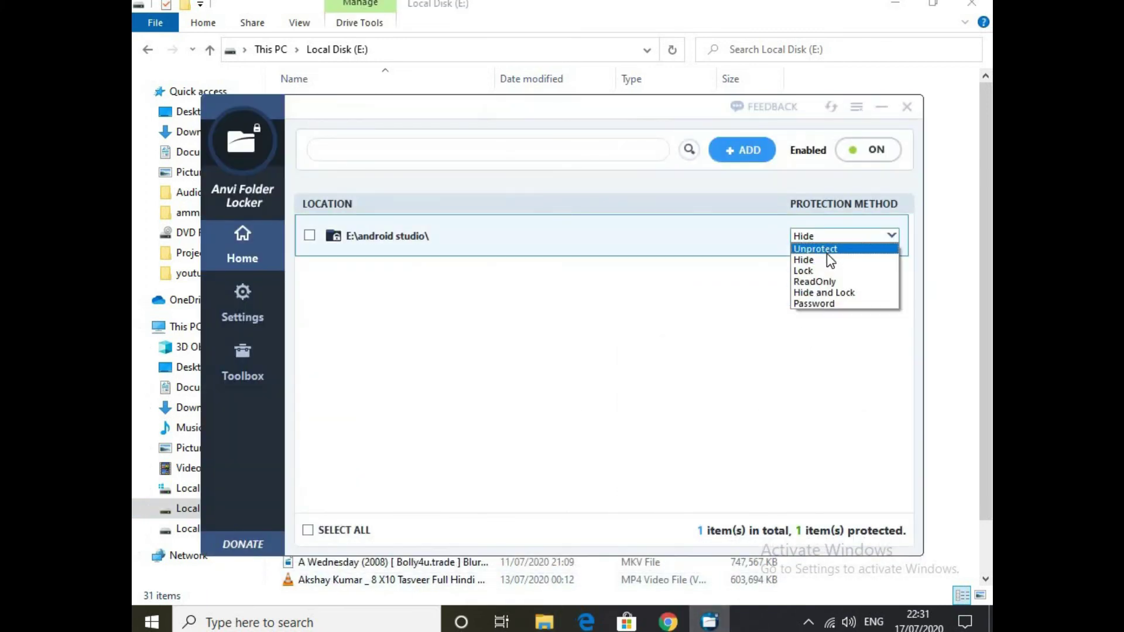
{"action": "left_click", "coordinate": [866, 149]}
{"action": "left_click", "coordinate": [865, 149]}
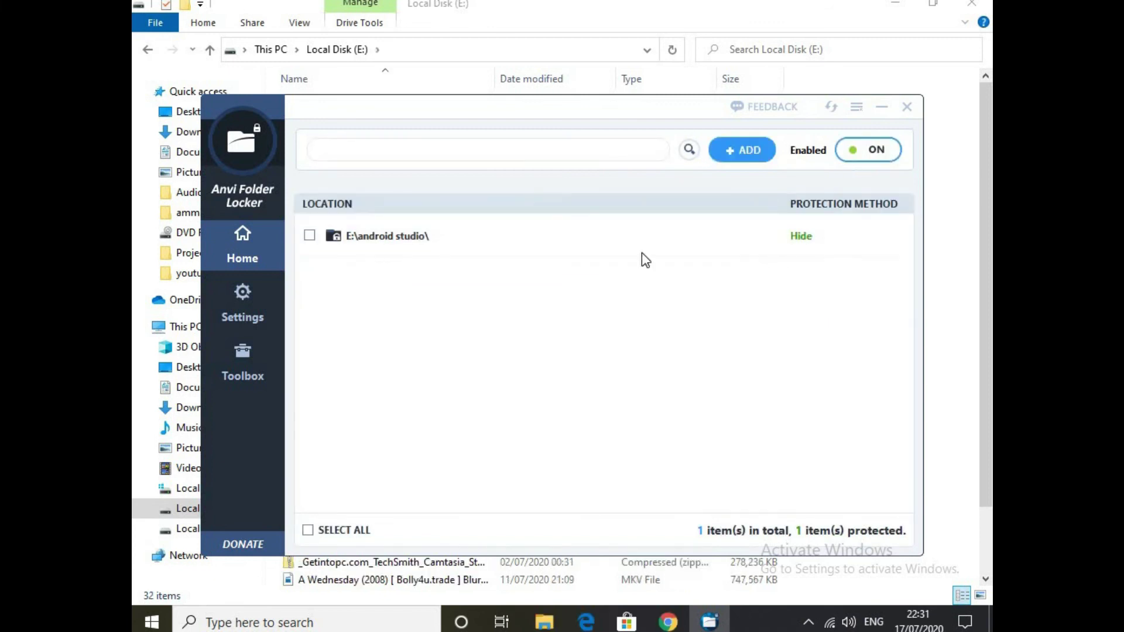
{"action": "left_click", "coordinate": [309, 235]}
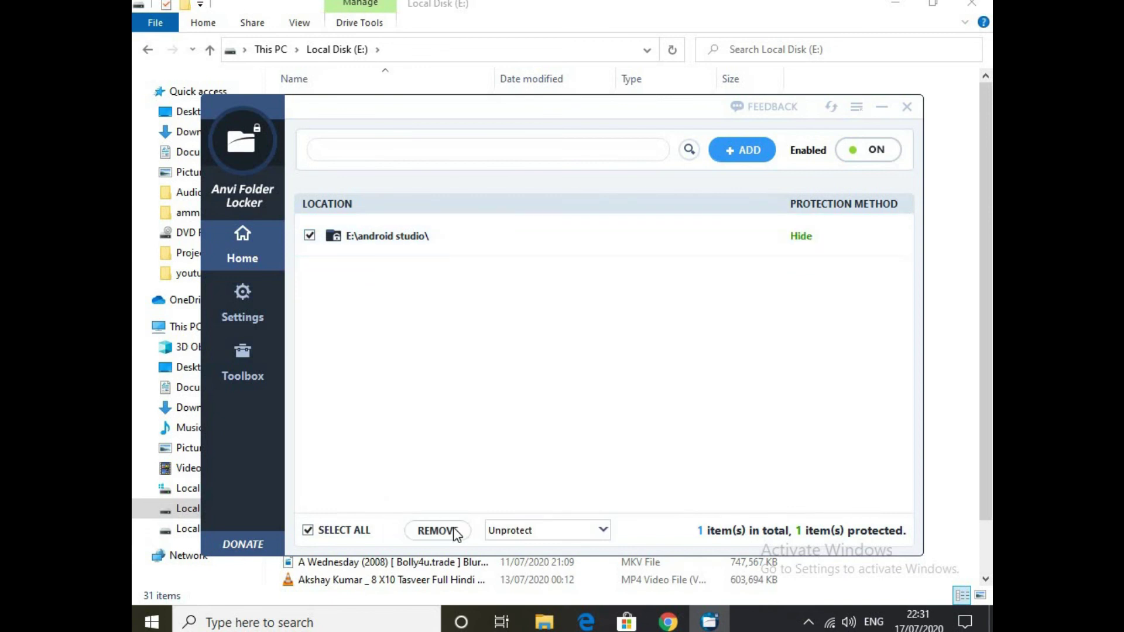
Remove android studio from protection, close Anvi Folder Locker with Yes, and refresh the desktop.
{"action": "left_click", "coordinate": [451, 530]}
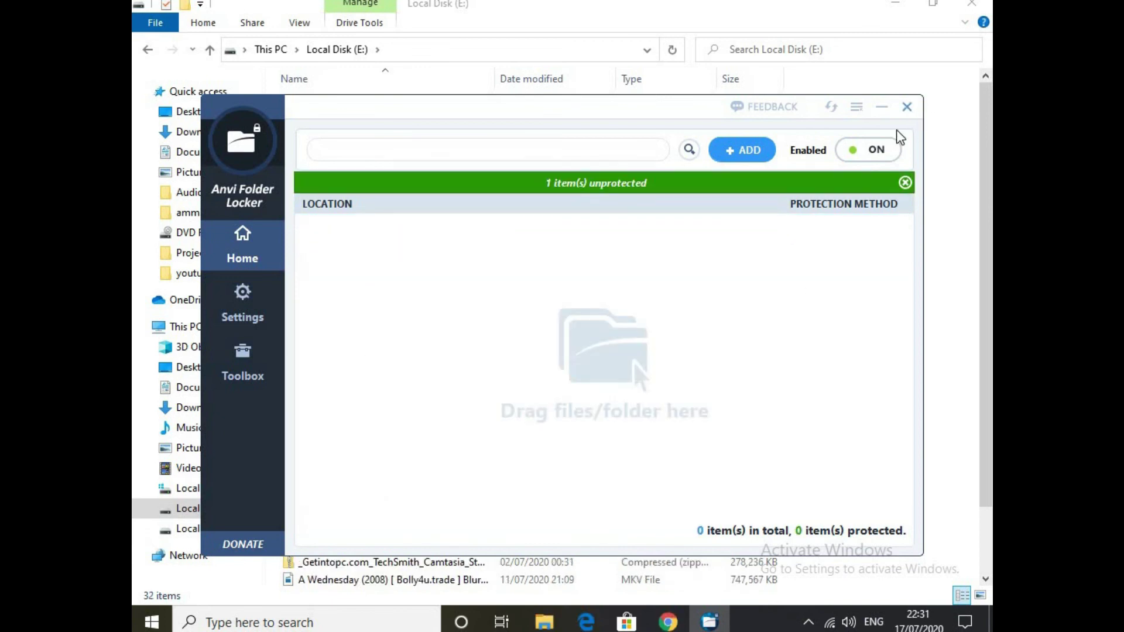
{"action": "left_click", "coordinate": [907, 108]}
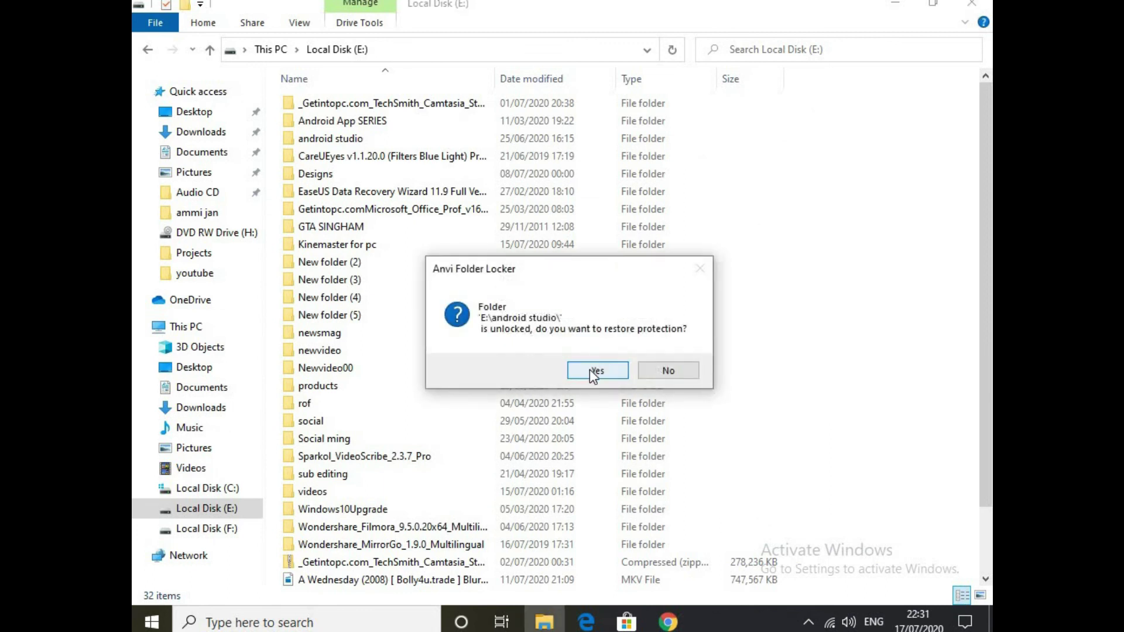
{"action": "left_click", "coordinate": [585, 371]}
{"action": "right_click", "coordinate": [583, 271]}
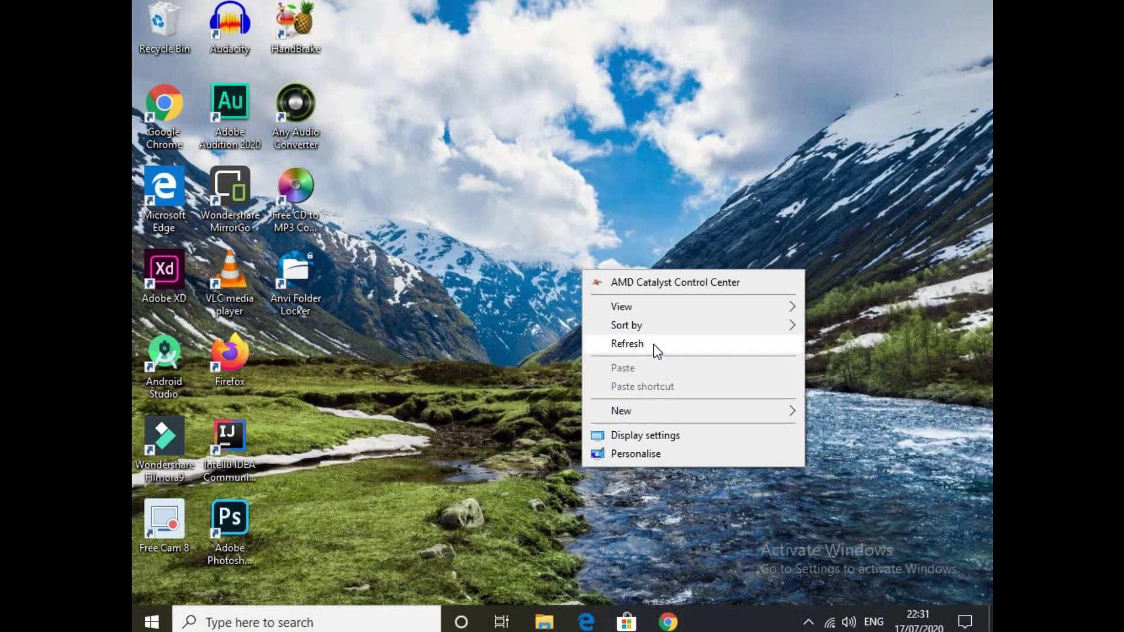
{"action": "left_click", "coordinate": [653, 344]}
Verify in a new Explorer window that E:\android studio opens normally, then close it.
{"action": "key", "text": "super+e"}
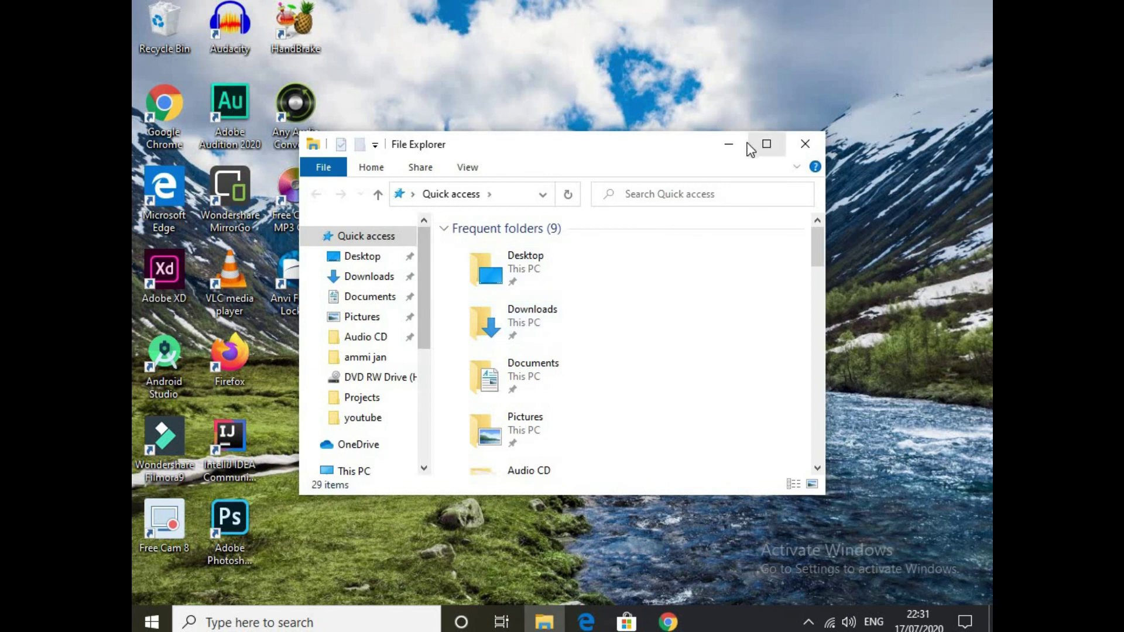
{"action": "left_click", "coordinate": [767, 144]}
{"action": "left_click", "coordinate": [206, 508]}
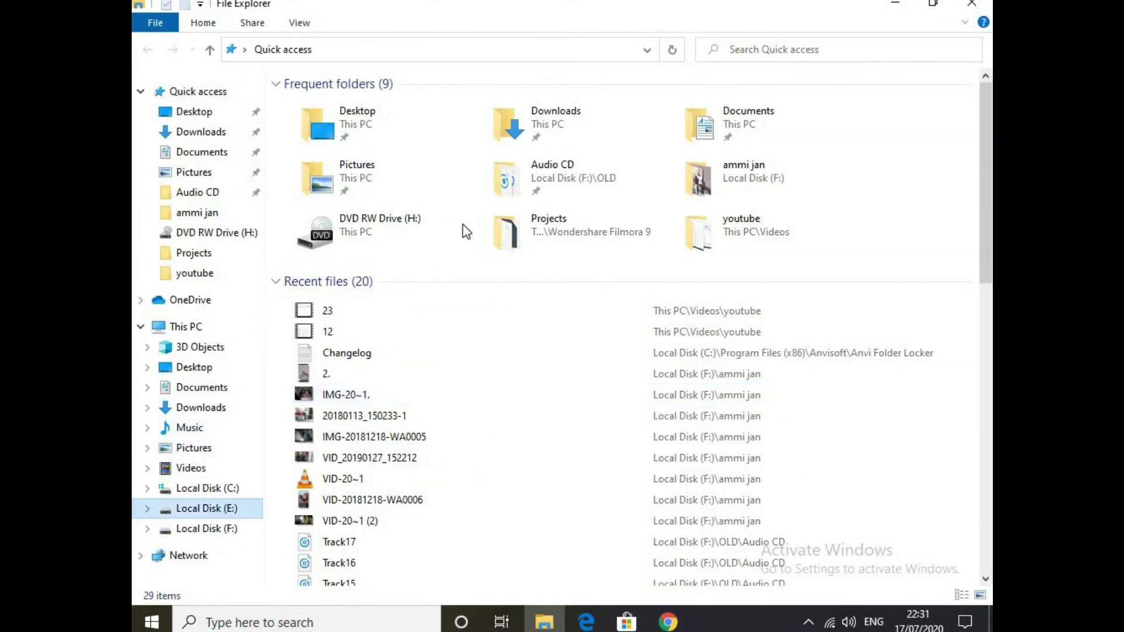
{"action": "double_click", "coordinate": [420, 145]}
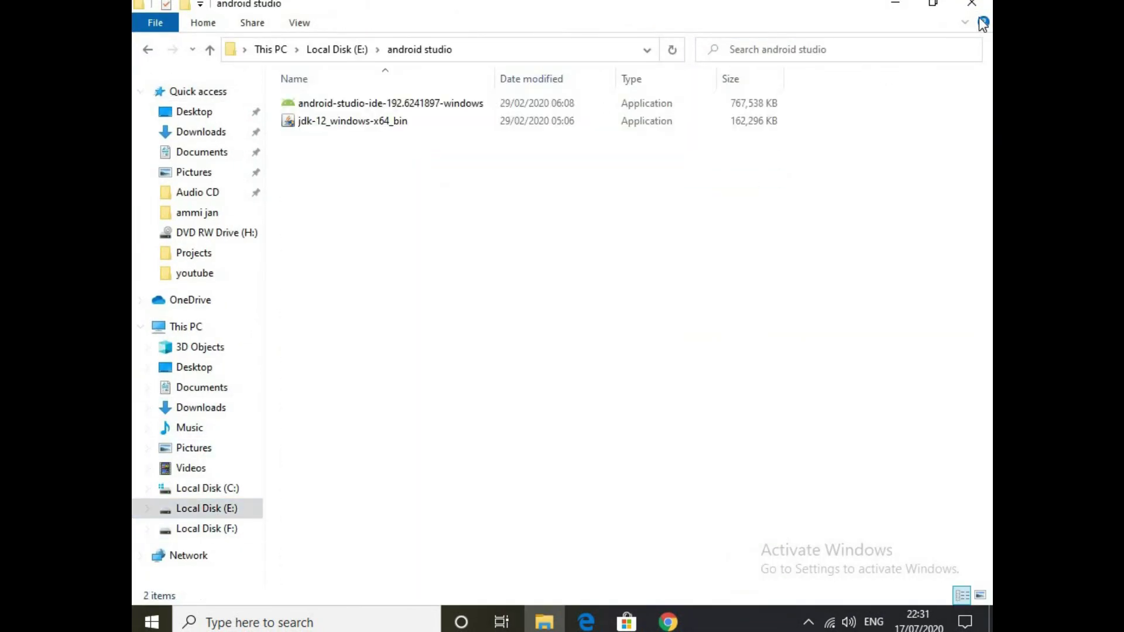
{"action": "left_click", "coordinate": [971, 4]}
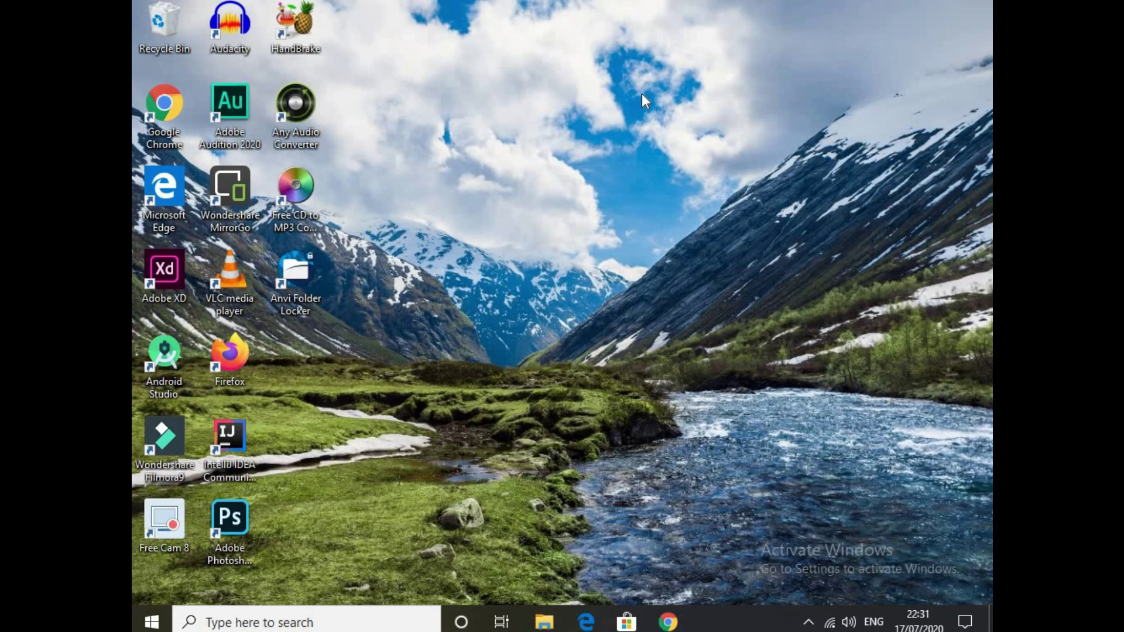